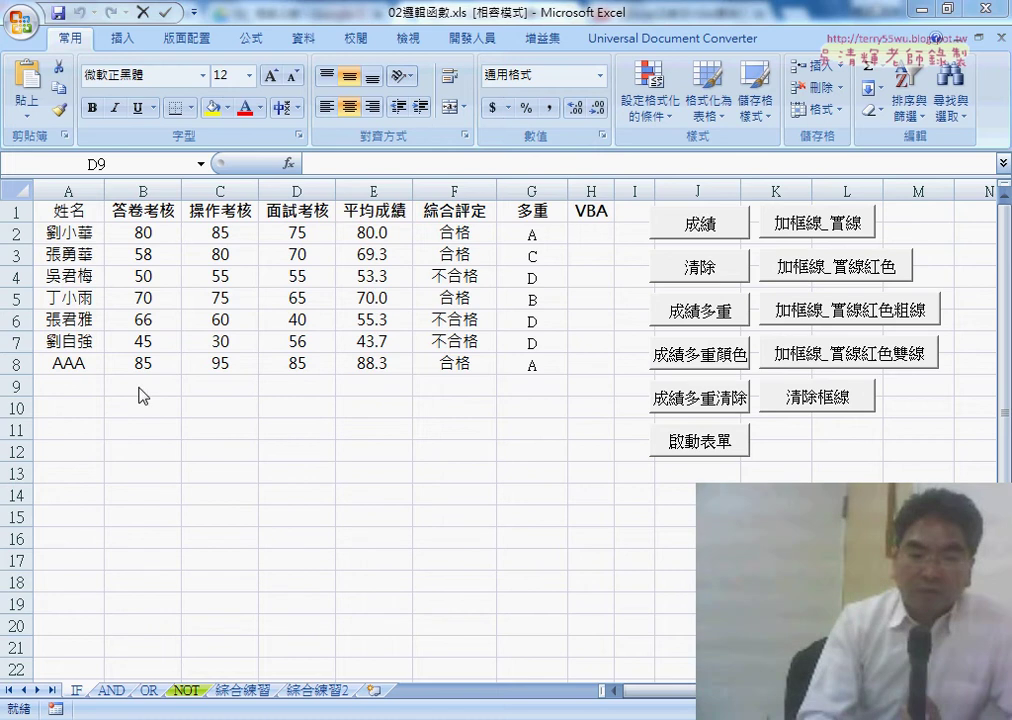
Inspect the empty row 9 under the score table and the G2:G8 grade formula.
left_click(76, 390)
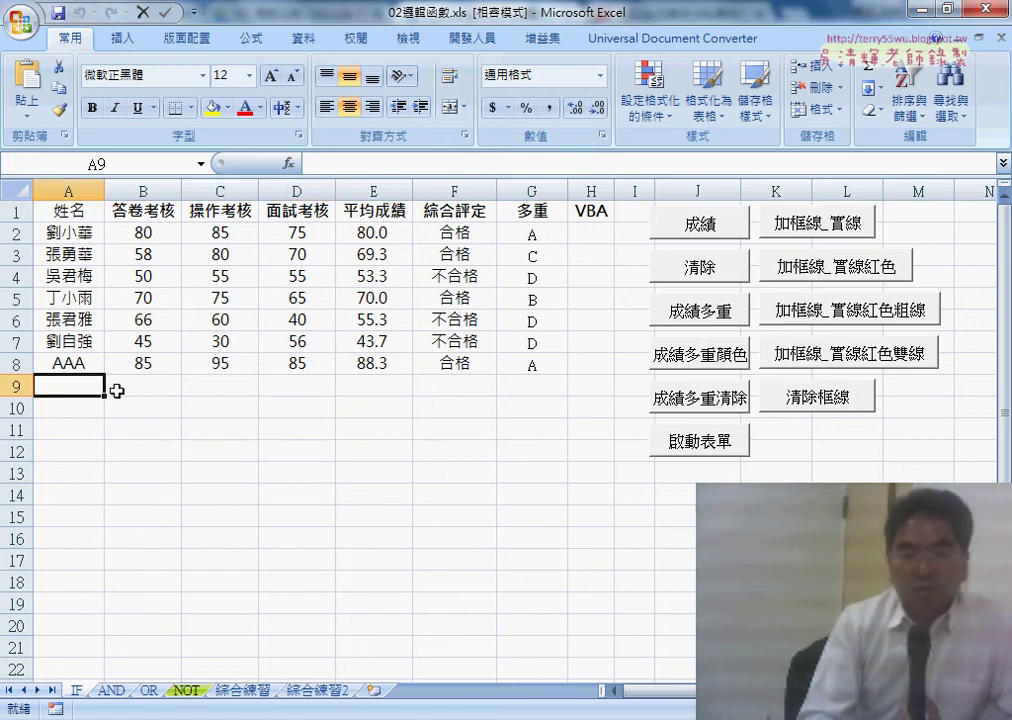
left_click(208, 388)
left_click(278, 386)
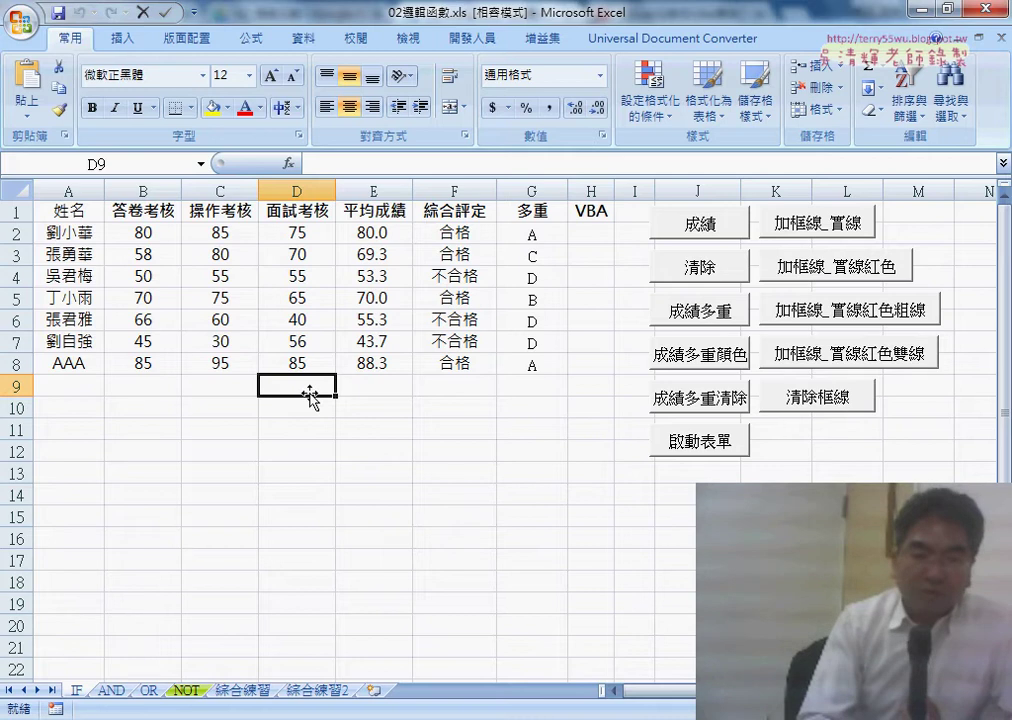
left_click(372, 388)
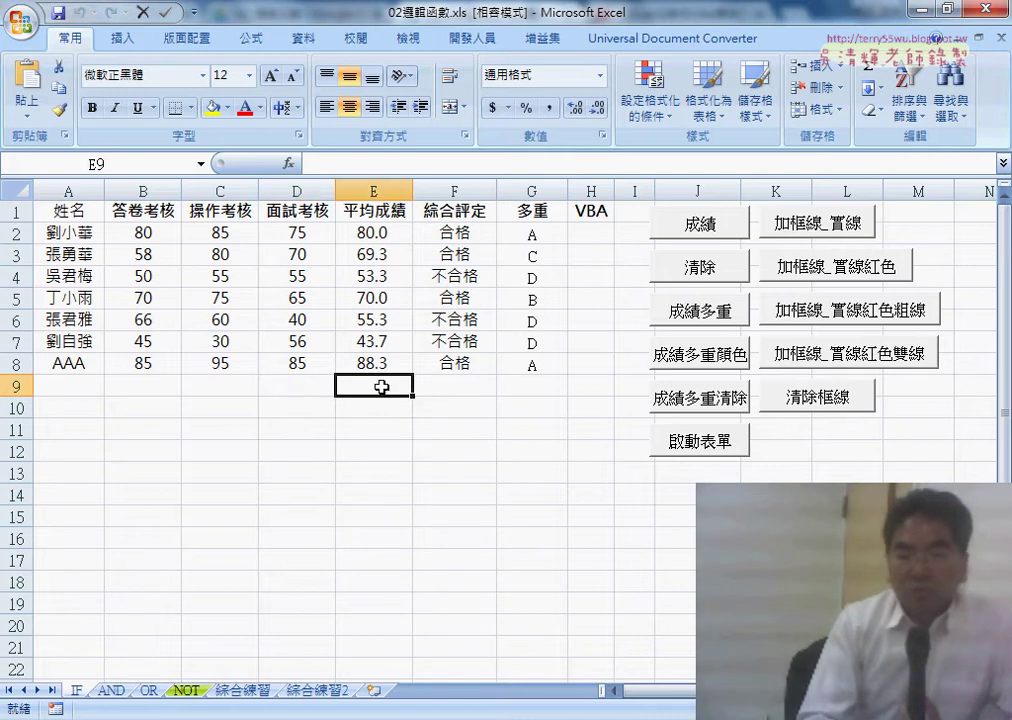
left_click(453, 391)
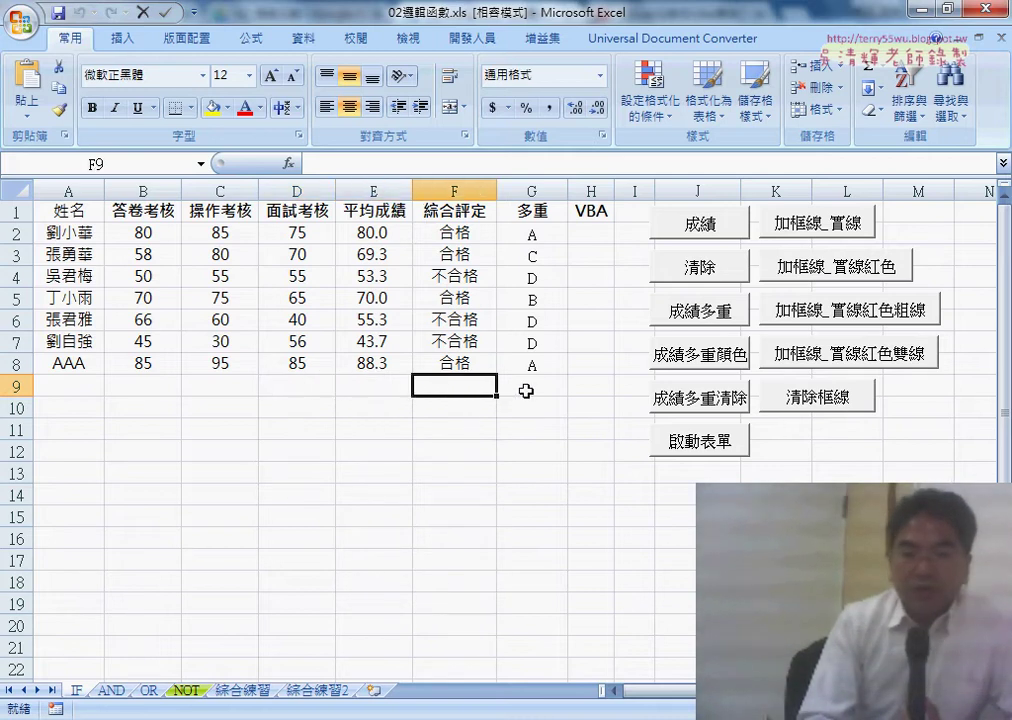
mouse_move(532, 233)
left_mouse_down()
mouse_move(533, 364)
mouse_move(376, 383)
left_mouse_up()
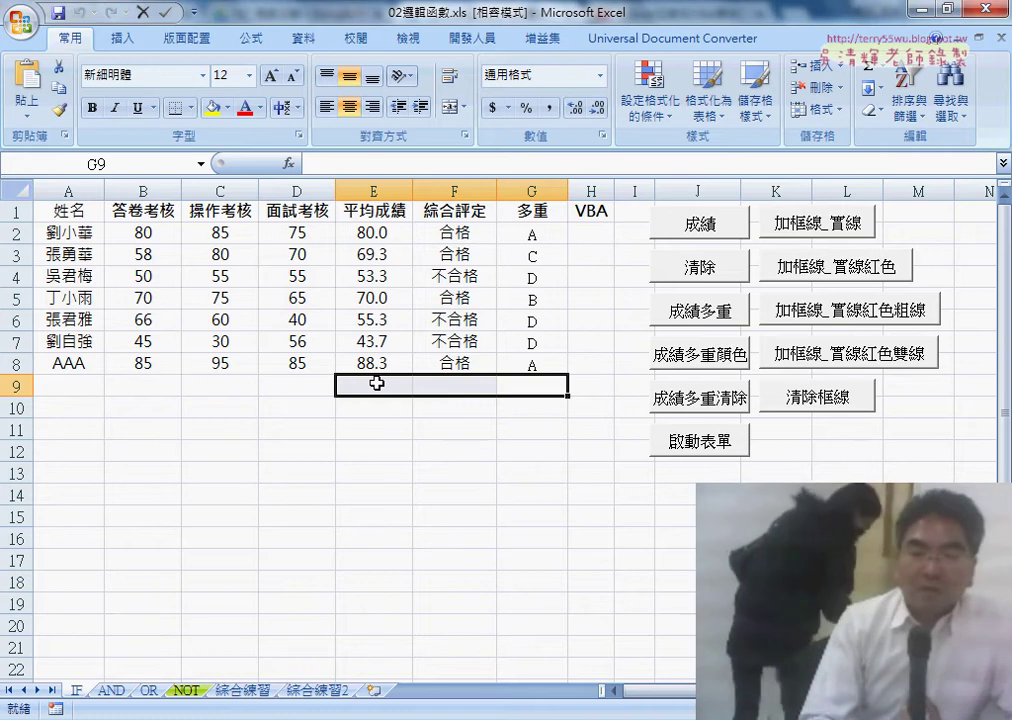
left_click(527, 386)
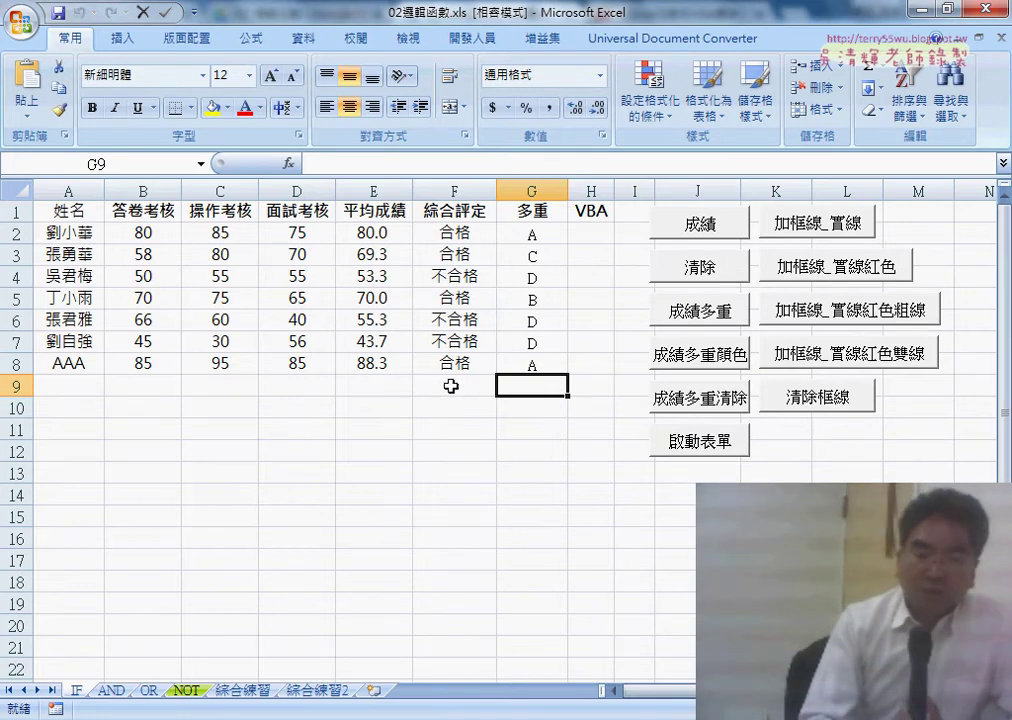
left_click(454, 386)
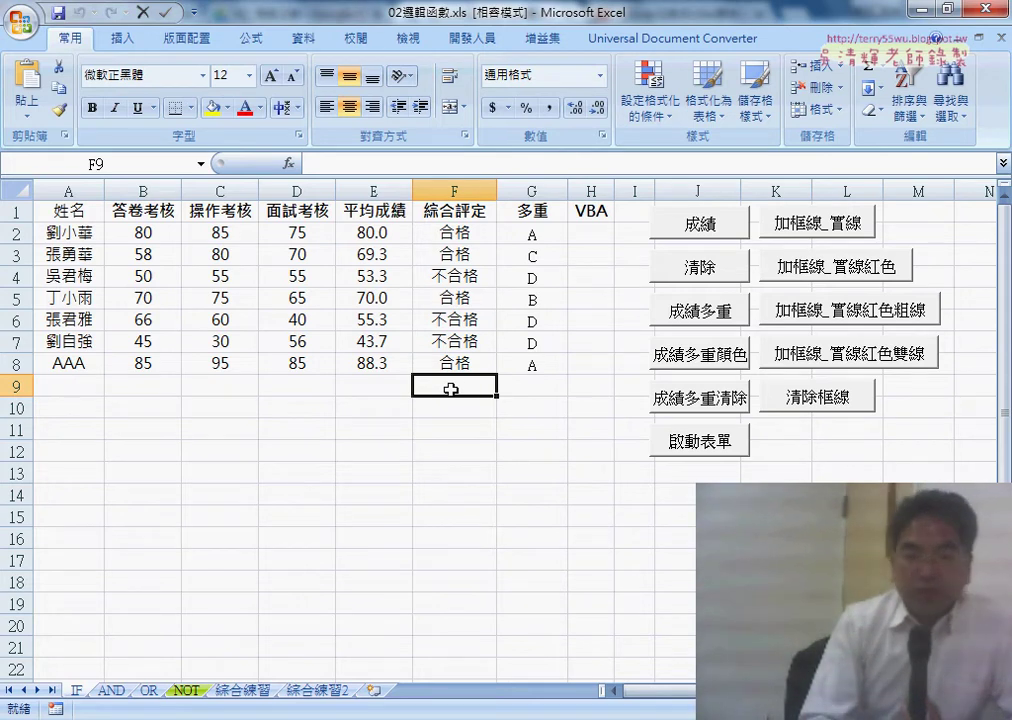
left_click(535, 393)
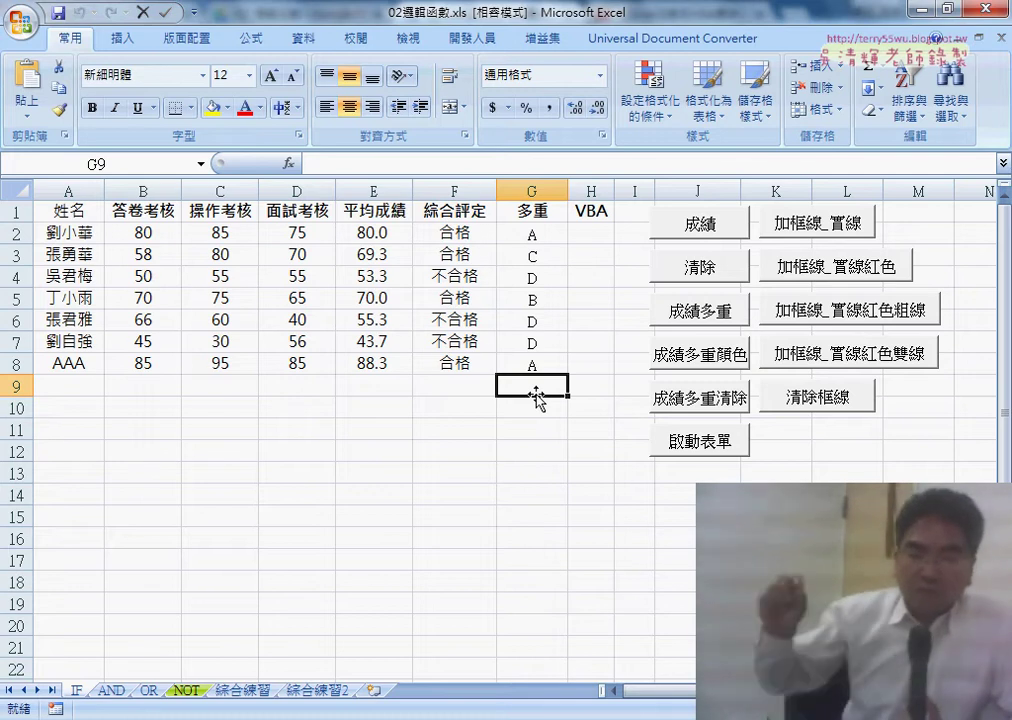
left_click(366, 393)
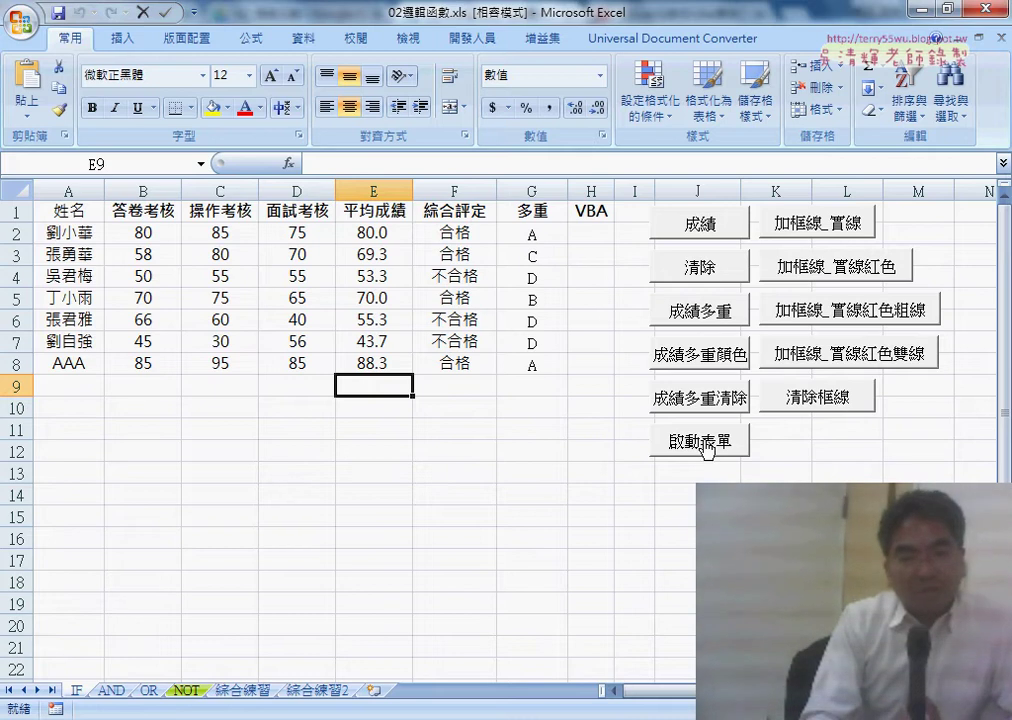
Open the Visual Basic editor and select the home form in the widened project list.
left_click(470, 38)
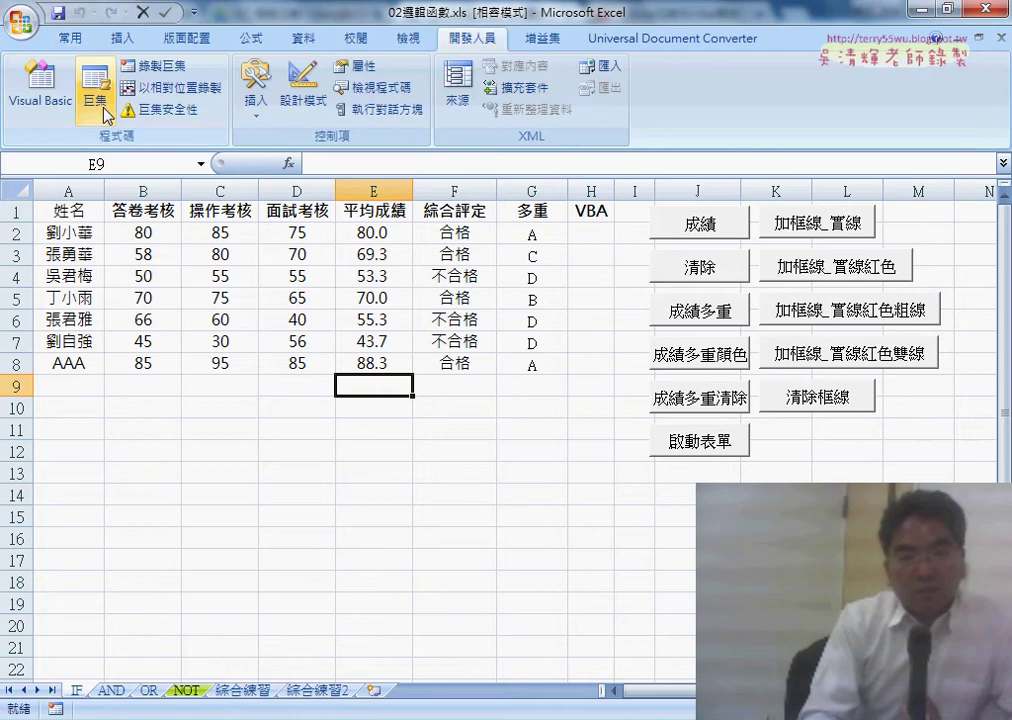
left_click(44, 104)
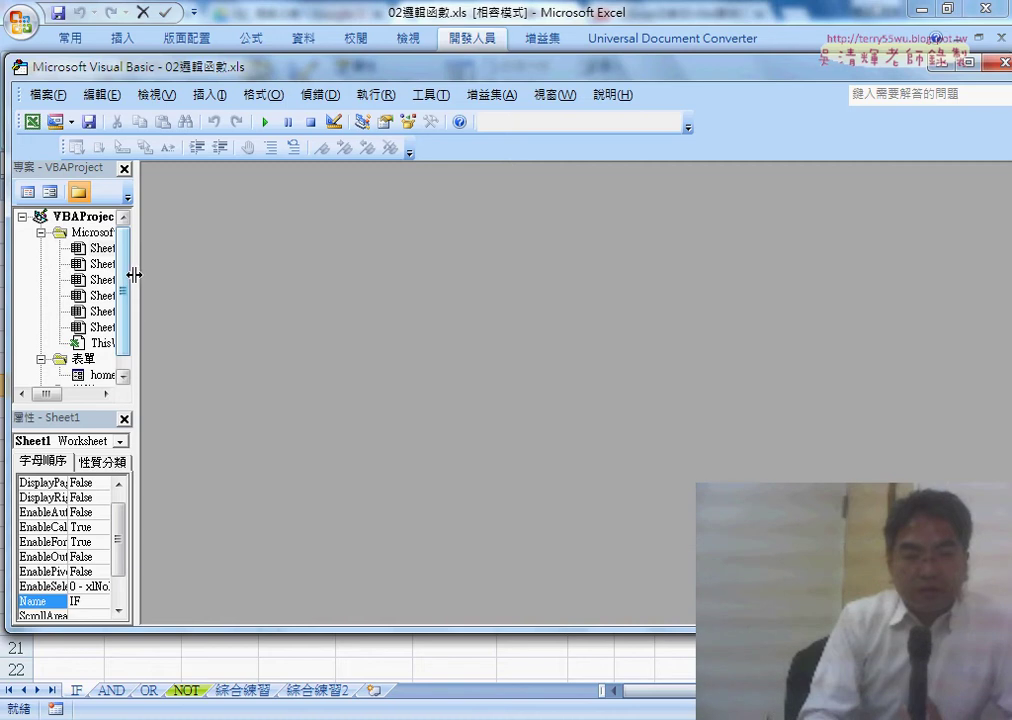
left_click_drag(133, 274, 200, 276)
left_click(107, 370)
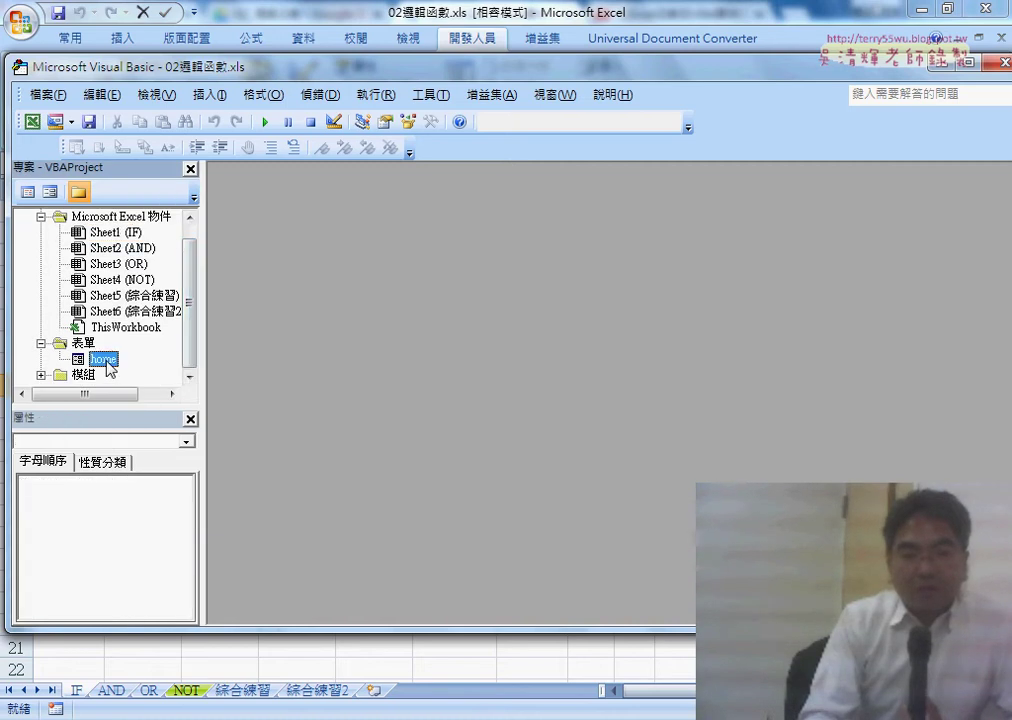
Open the home form designer and check the 姓名, 答卷考核, 操作考核 and 面試考核 input boxes.
double_click(105, 360)
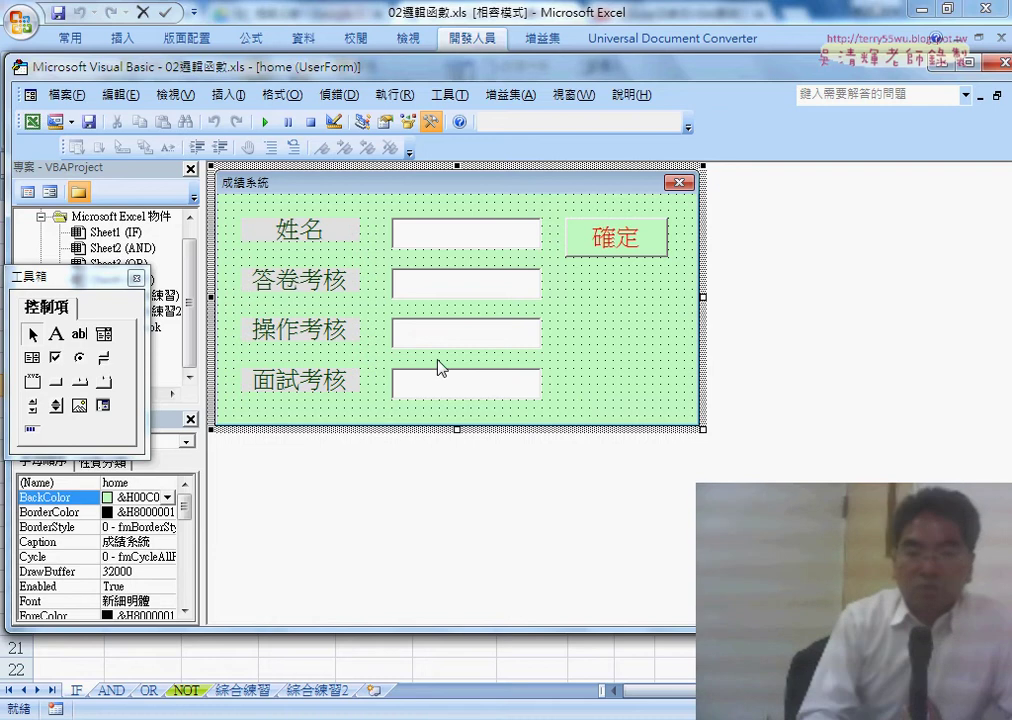
mouse_move(30, 277)
left_mouse_down()
mouse_move(522, 276)
mouse_move(777, 226)
left_mouse_up()
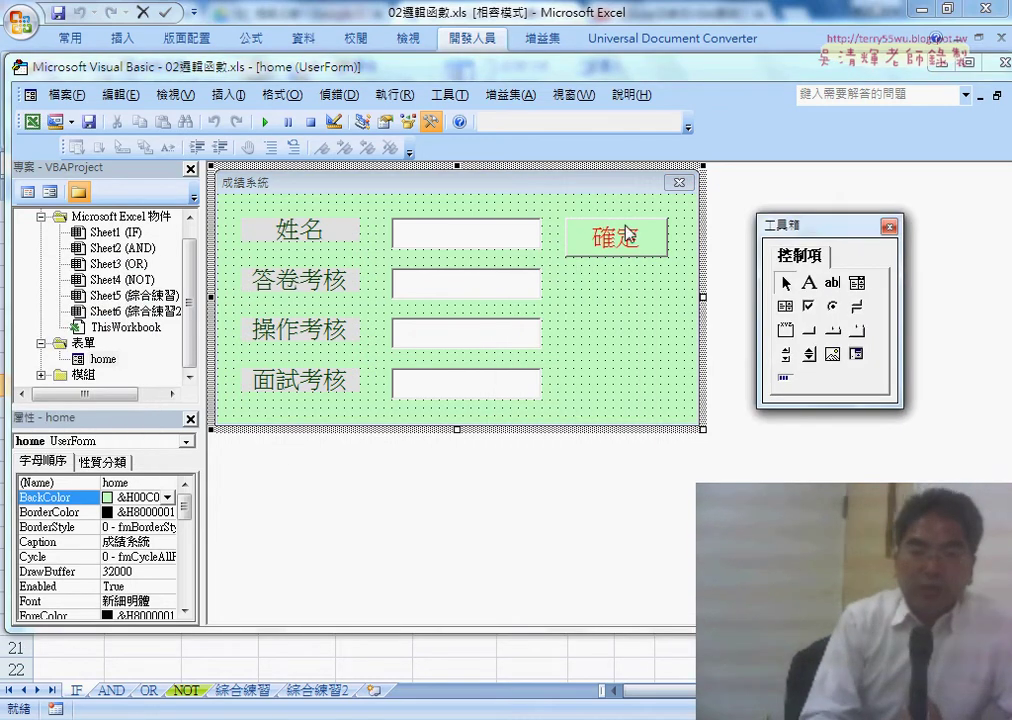
left_click(460, 246)
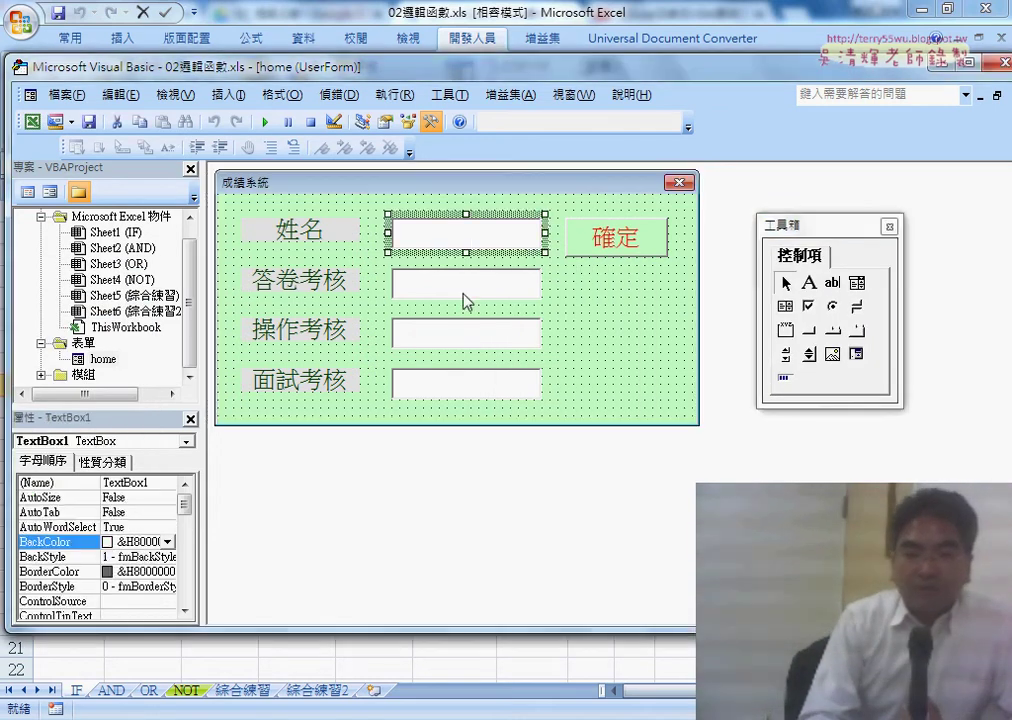
left_click(463, 294)
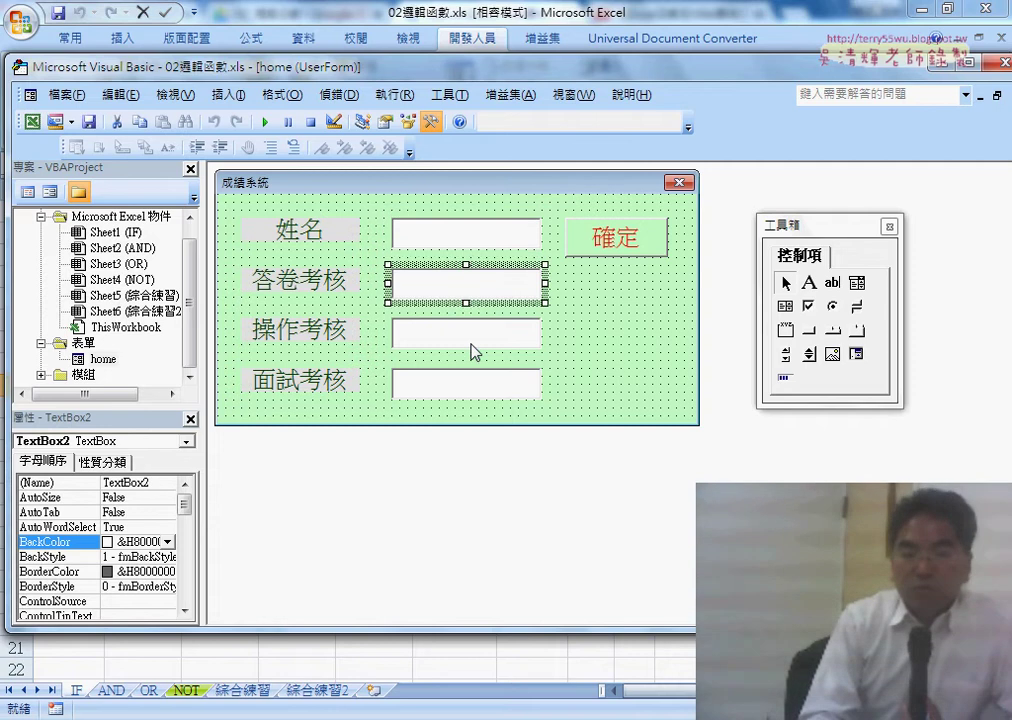
left_click(472, 350)
left_click(474, 390)
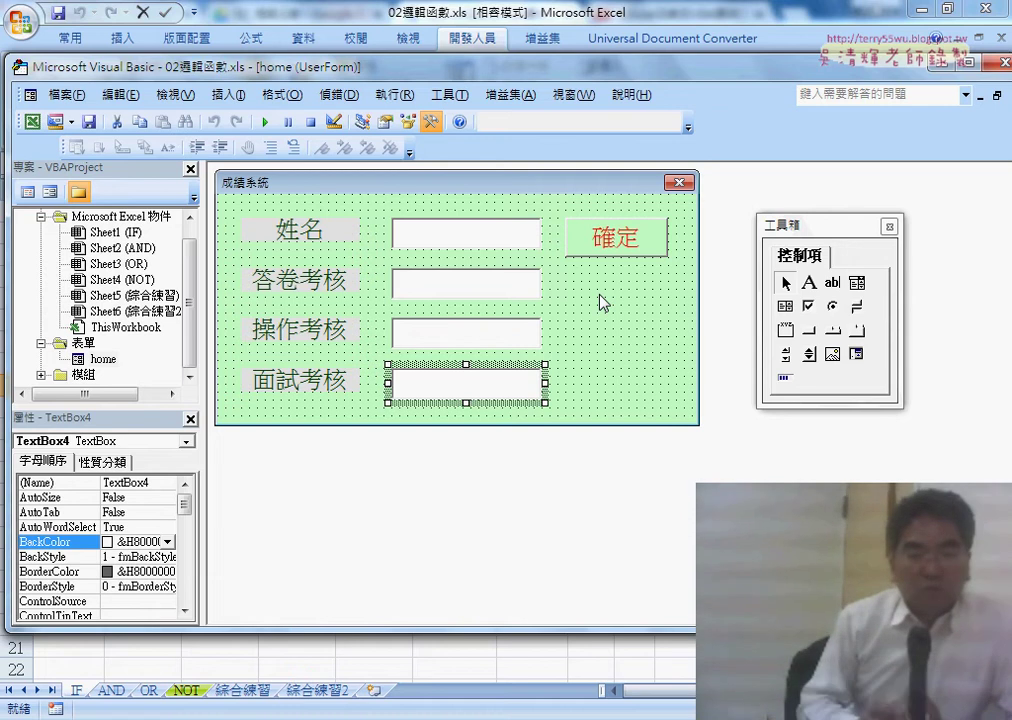
Recheck the name and three score boxes, select the whole 成績系統 form, then minimize the editor.
left_click(453, 240)
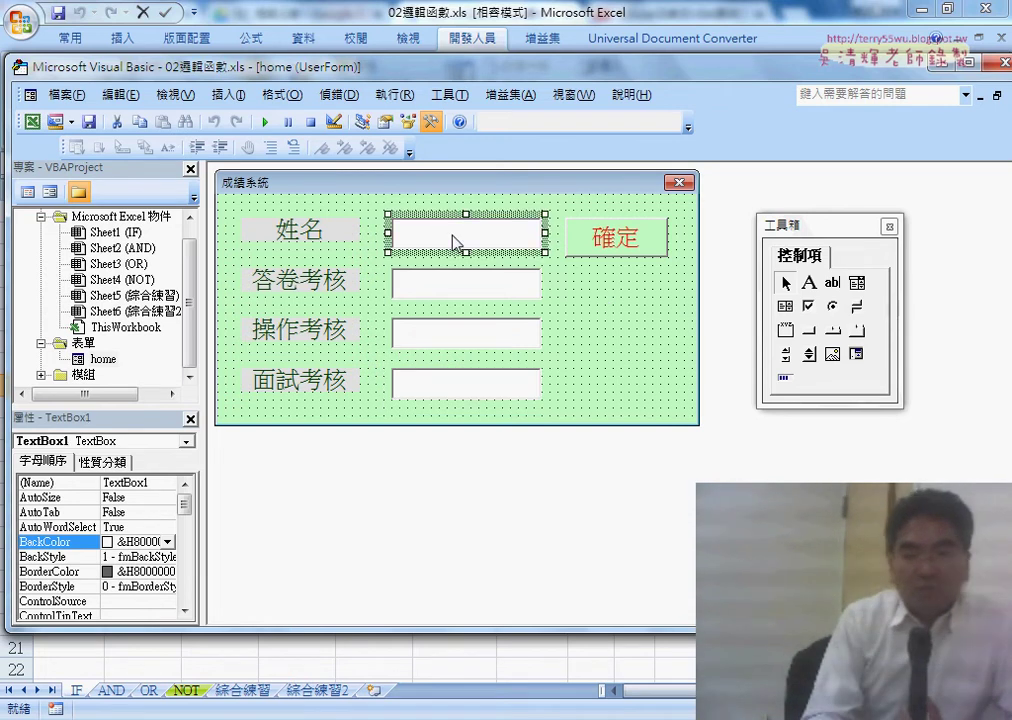
left_click(455, 290)
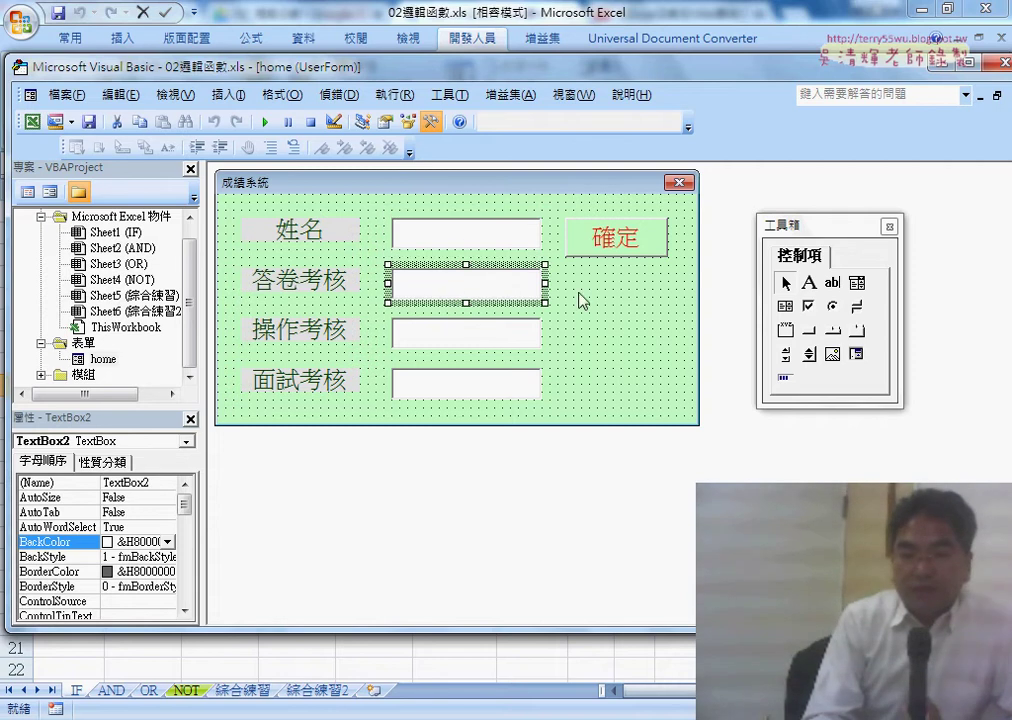
mouse_move(585, 287)
left_mouse_down()
mouse_move(493, 388)
mouse_move(465, 400)
left_mouse_up()
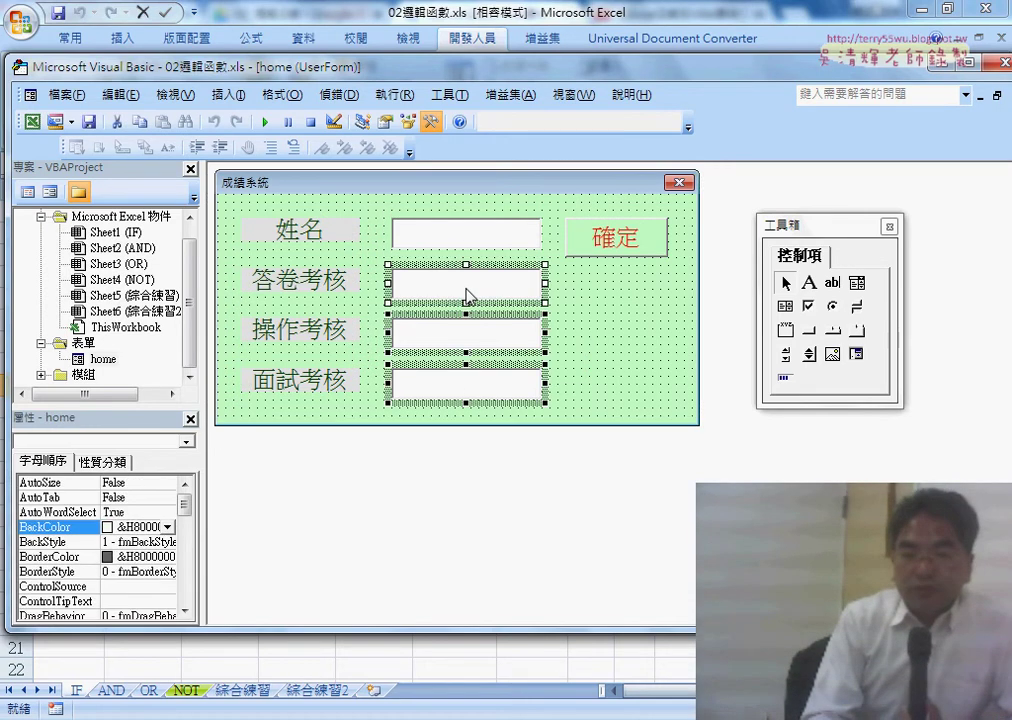
left_click(583, 310)
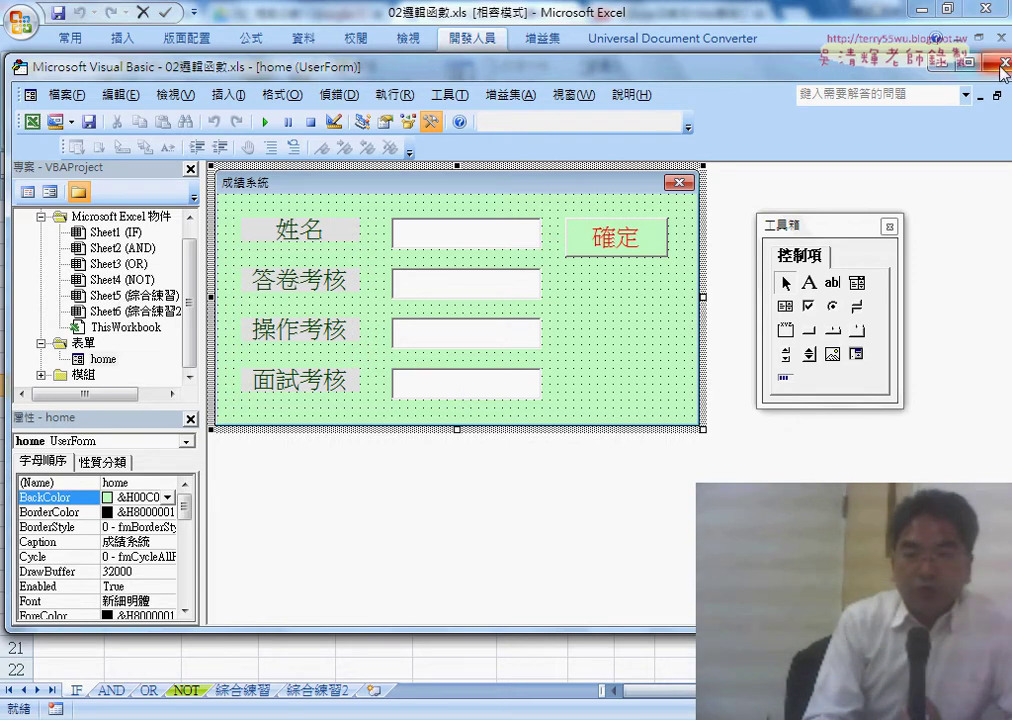
left_click(940, 63)
Launch the 成績系統 form and reposition it so the table ending with AAA stays visible.
left_click(735, 447)
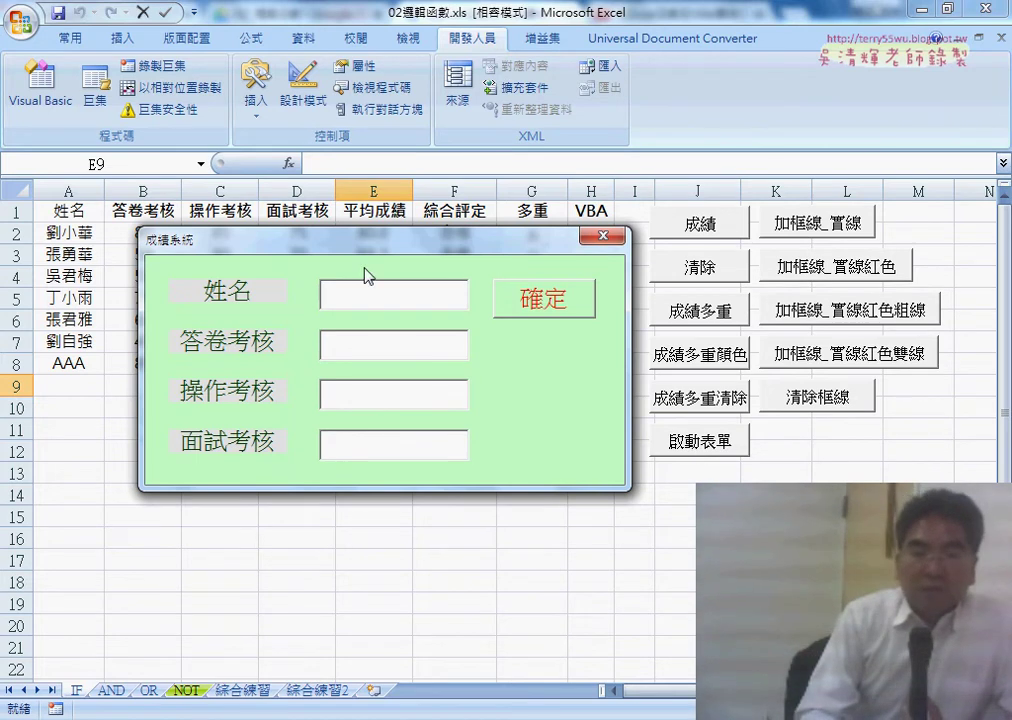
left_click_drag(366, 275, 476, 418)
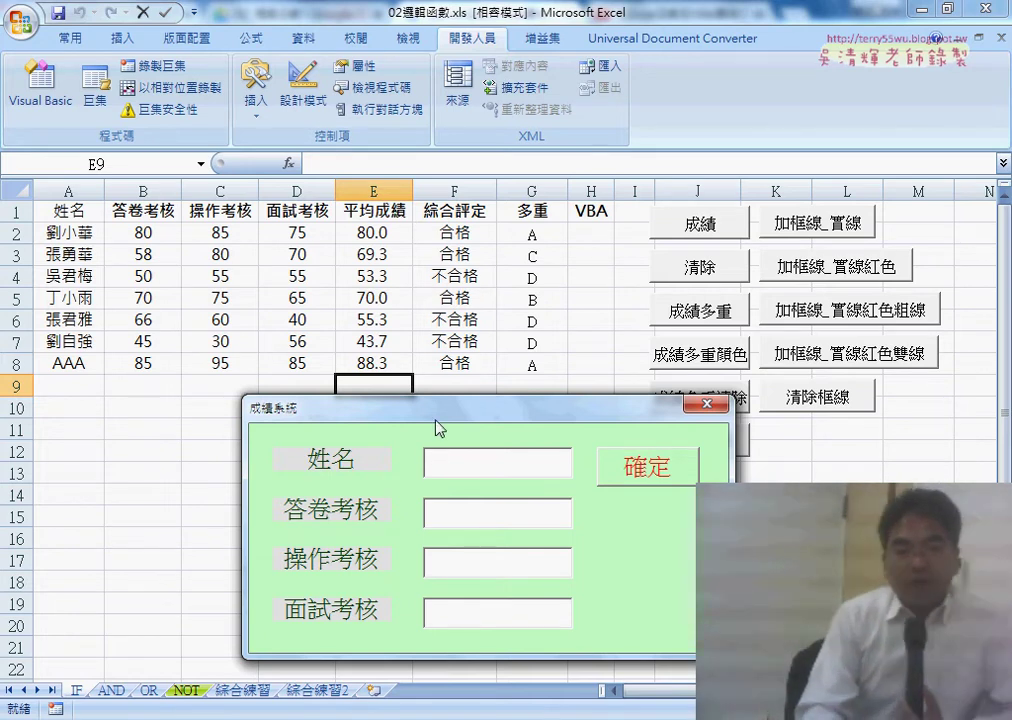
left_click_drag(436, 412, 558, 300)
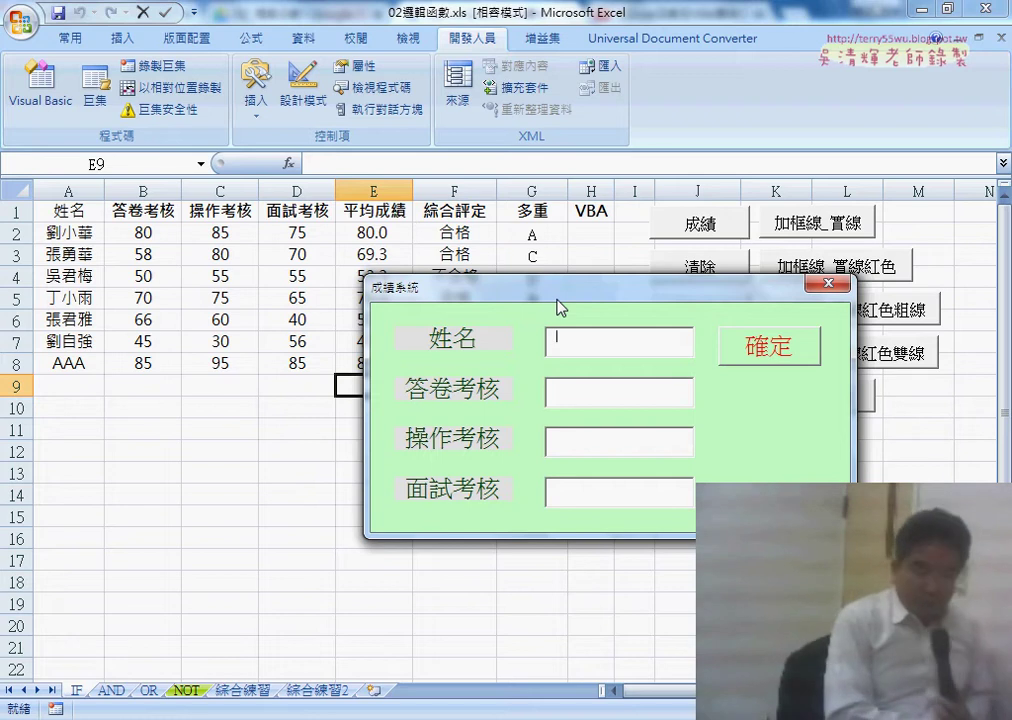
Enter BBB with scores 85, 52, 52 and submit, giving row 9 a 63.0 average and 合格.
type("BBB")
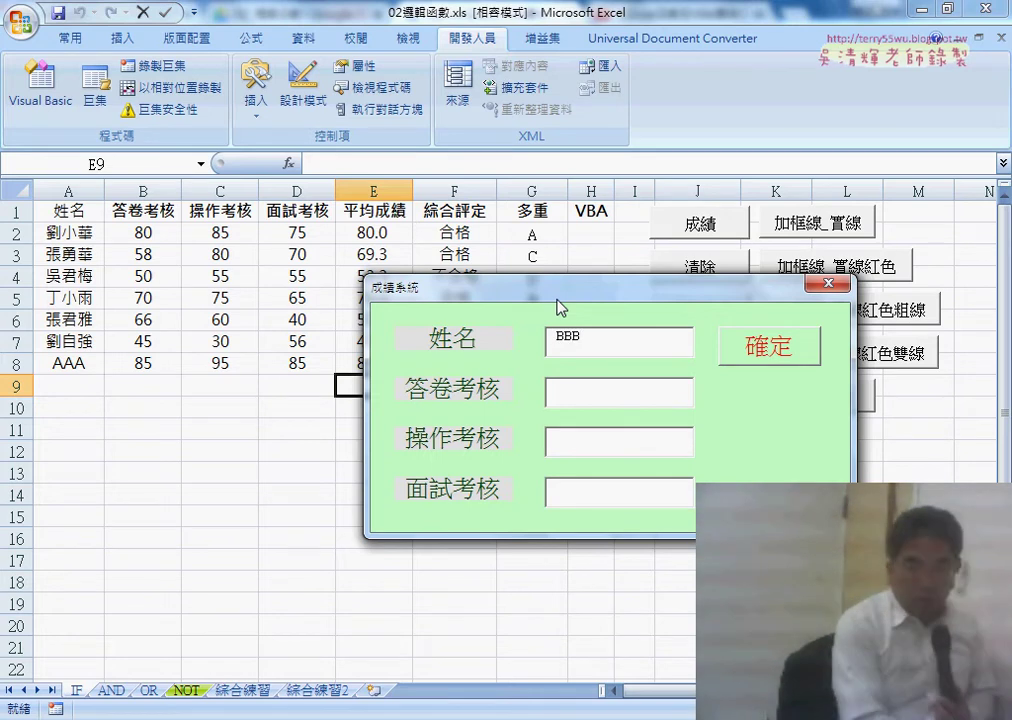
key("Tab")
type("85")
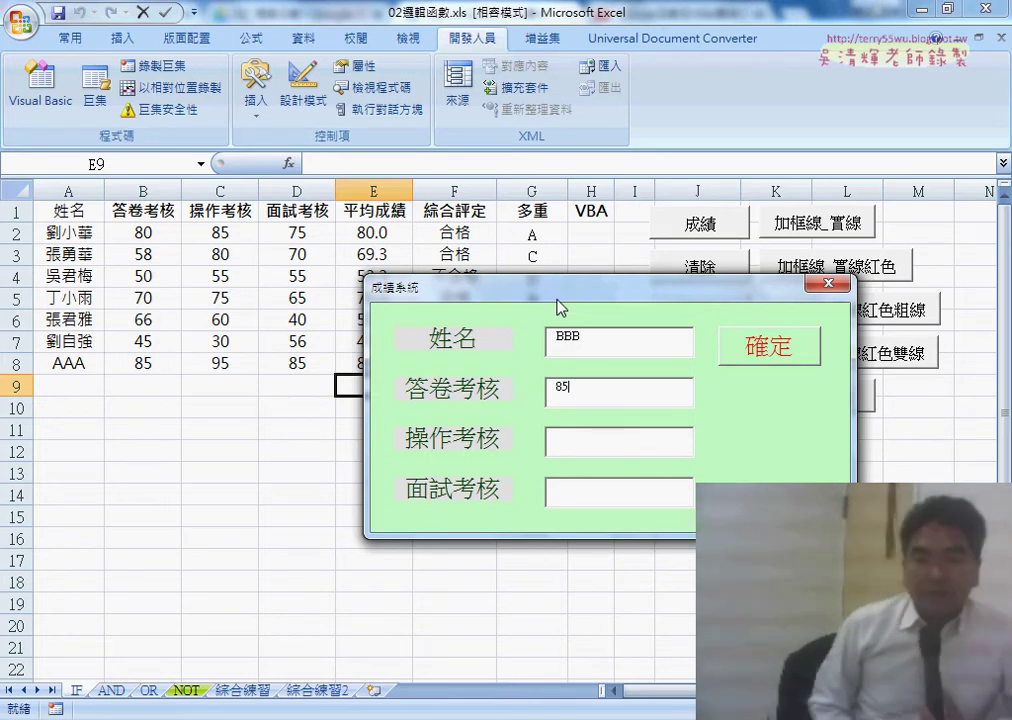
key("Tab")
type("5")
key("Tab")
type("5")
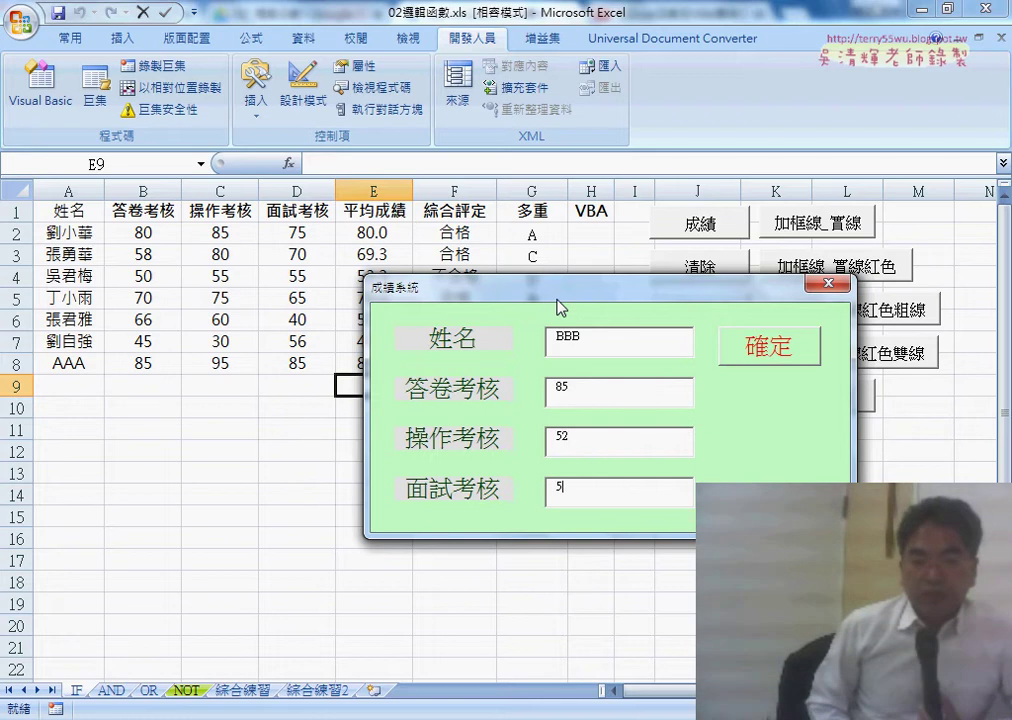
type("2")
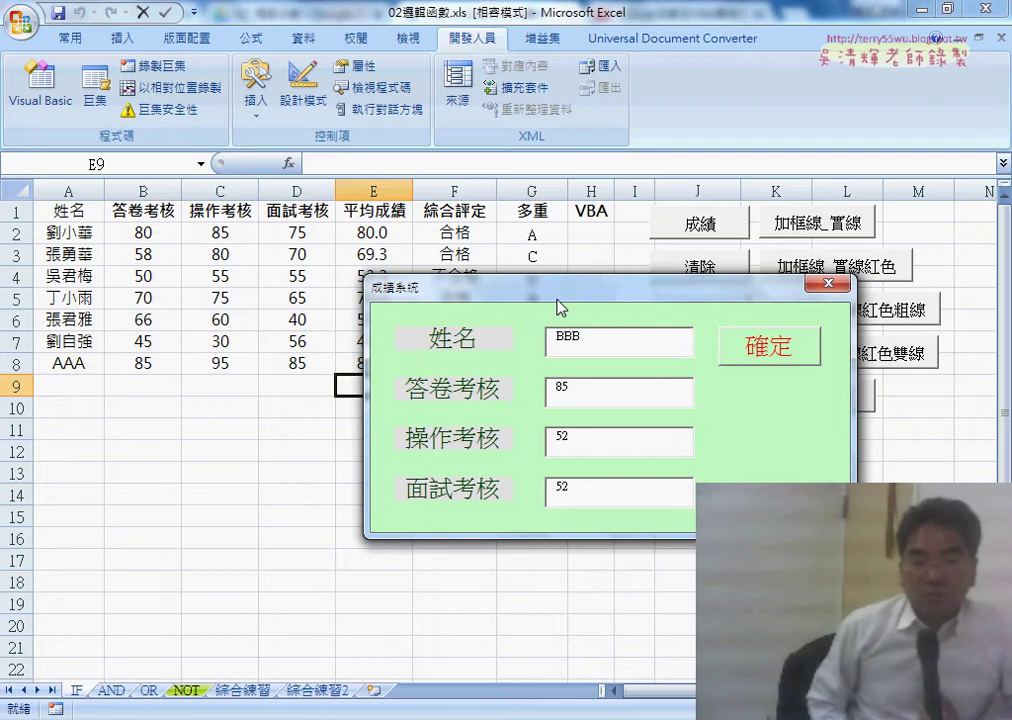
key("Tab")
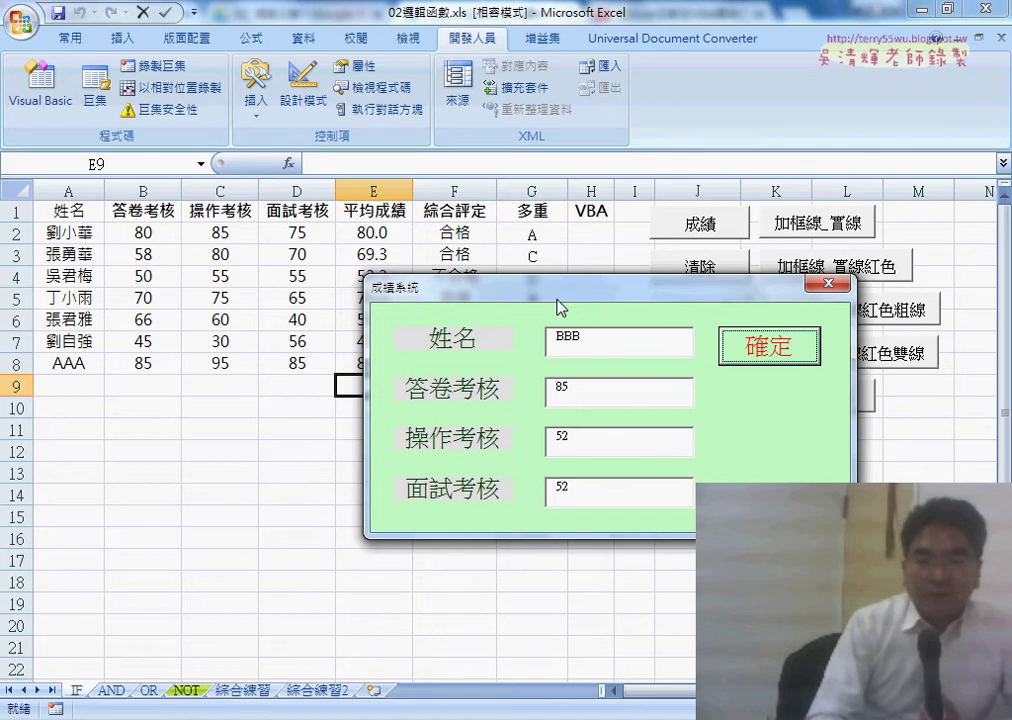
mouse_move(580, 282)
left_mouse_down()
mouse_move(582, 390)
mouse_move(517, 459)
left_mouse_up()
left_click(753, 458)
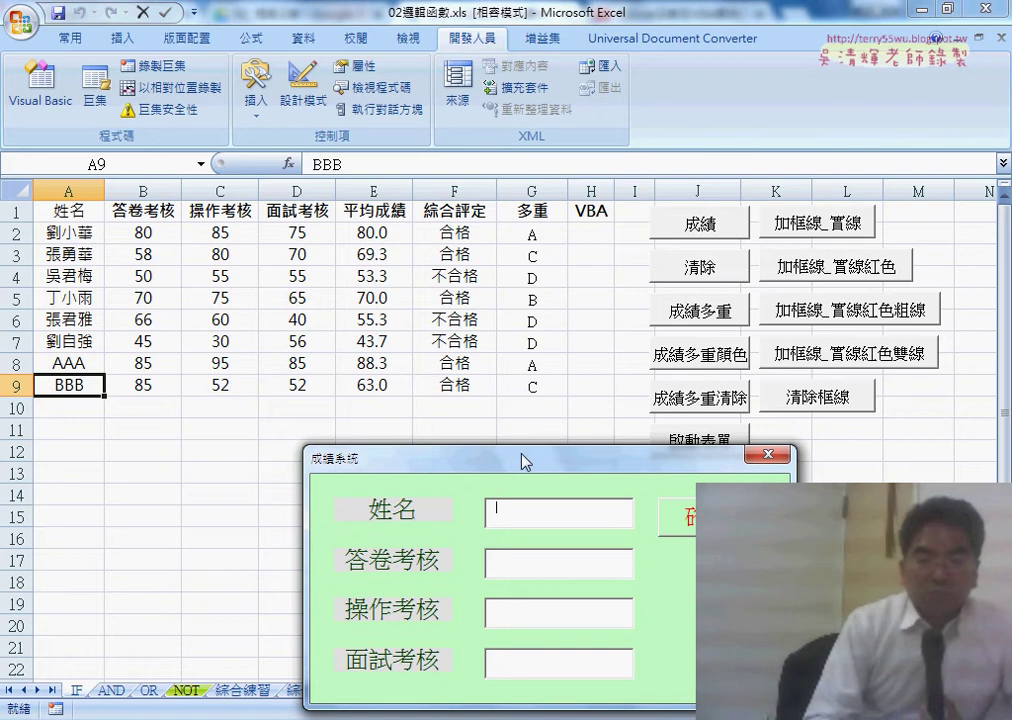
left_click_drag(531, 466, 736, 282)
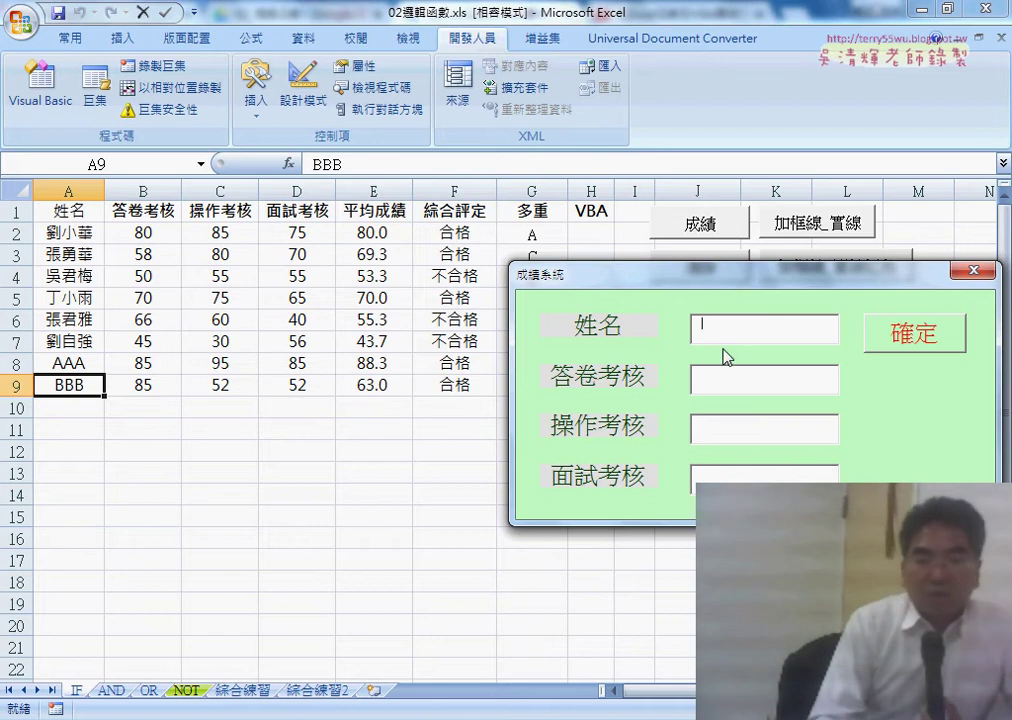
left_click(906, 340)
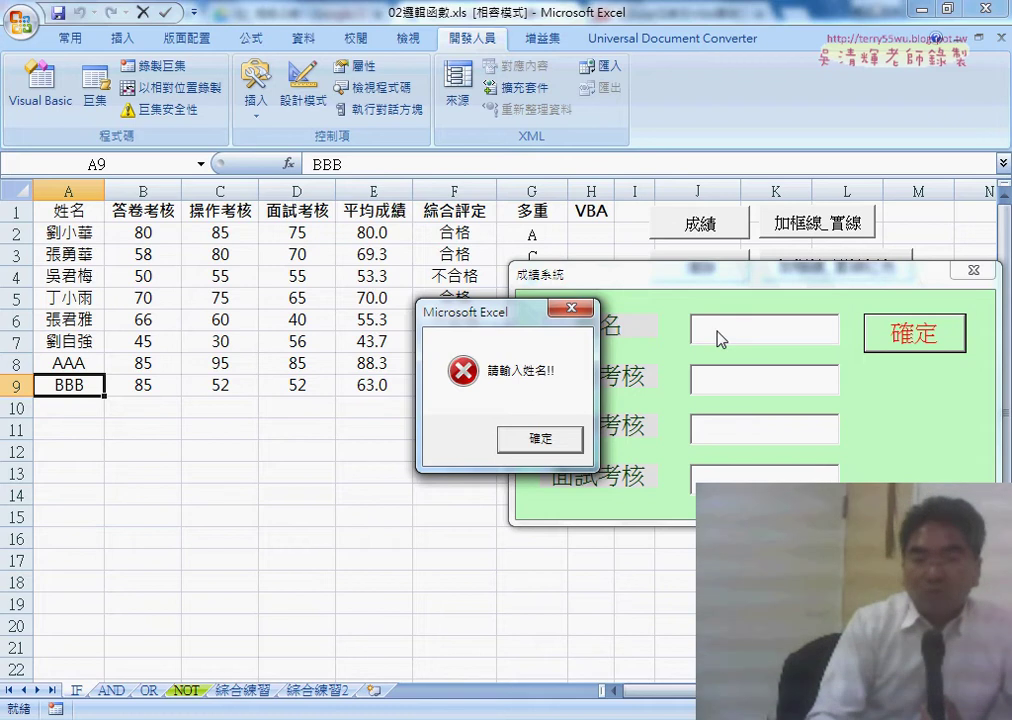
left_click(545, 447)
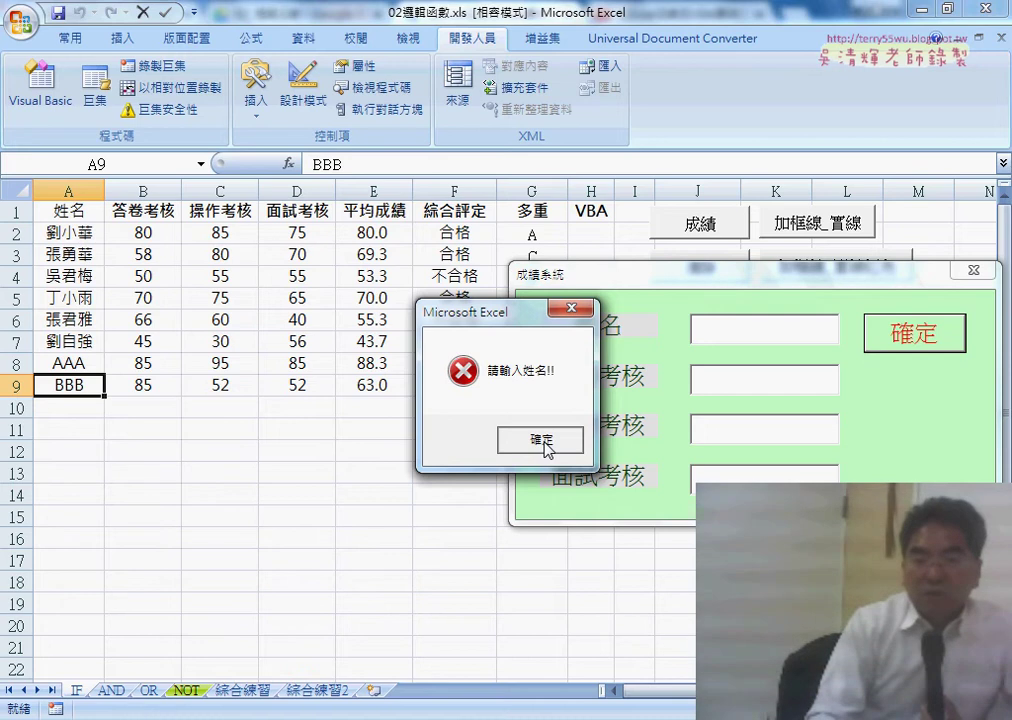
left_click(545, 447)
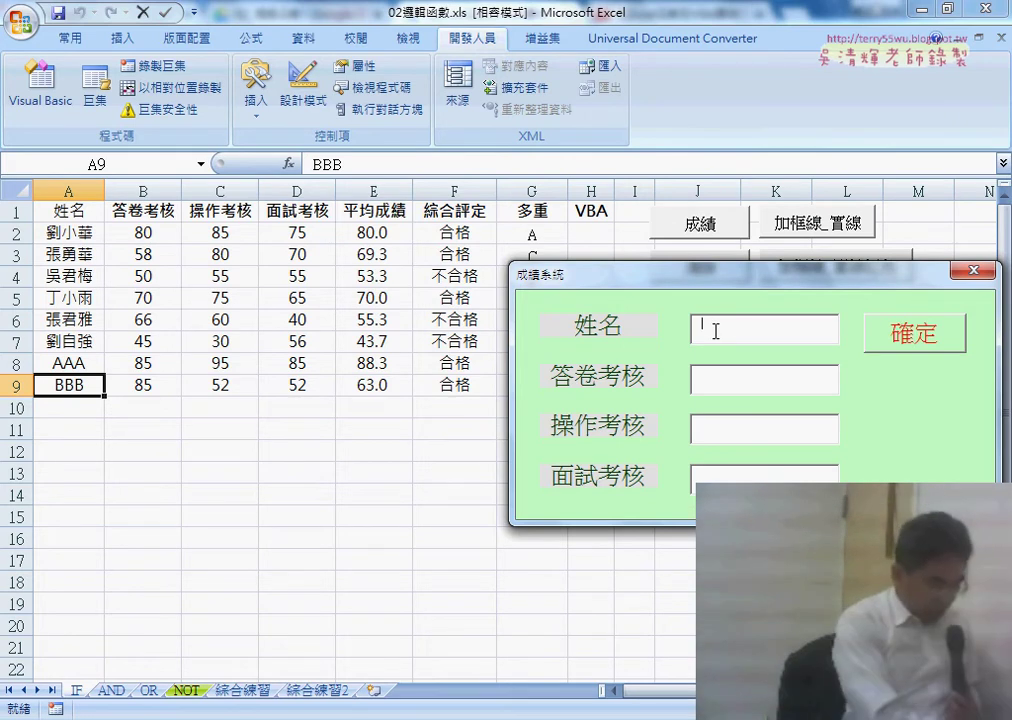
Enter CCC with the non-numeric score AA plus 52 and 52, then submit it.
type("CCC")
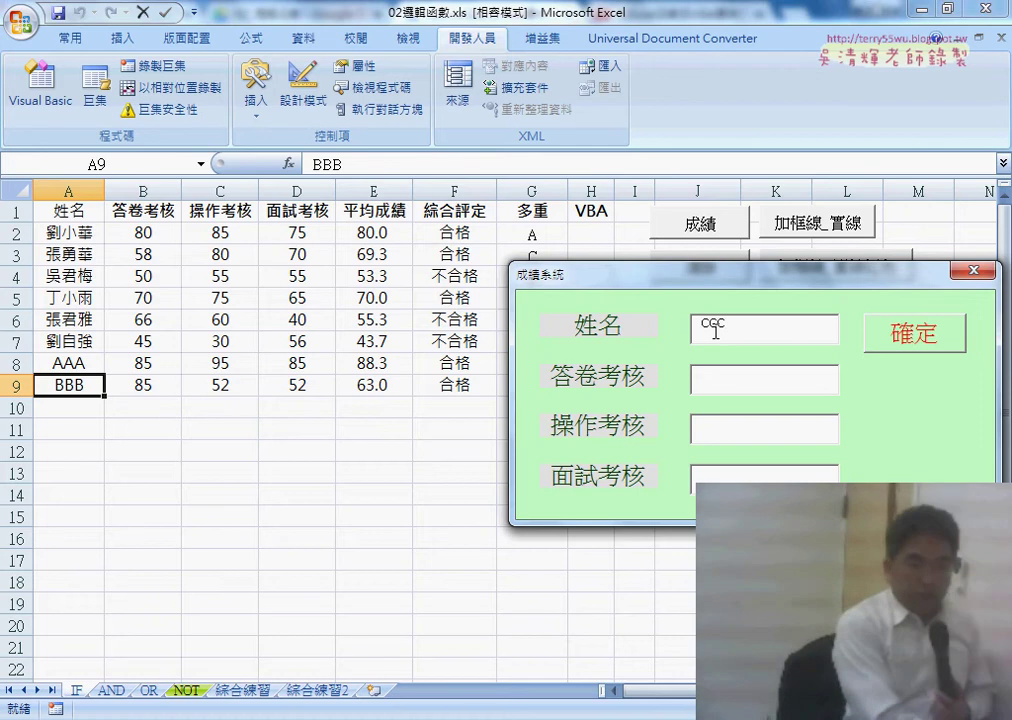
key("Tab")
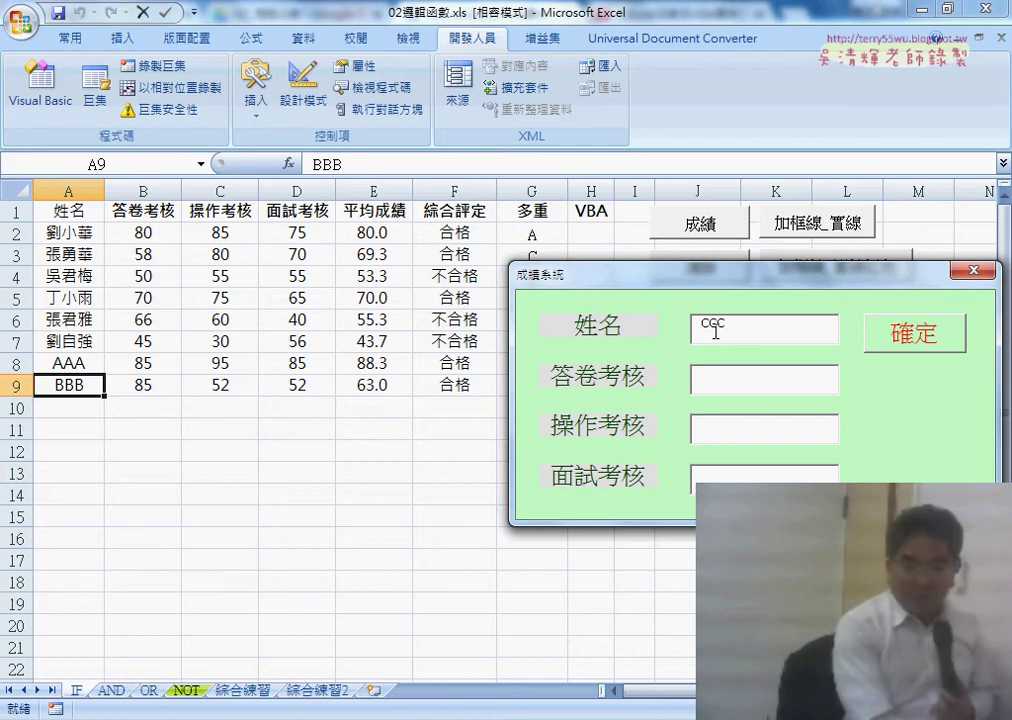
type("AA")
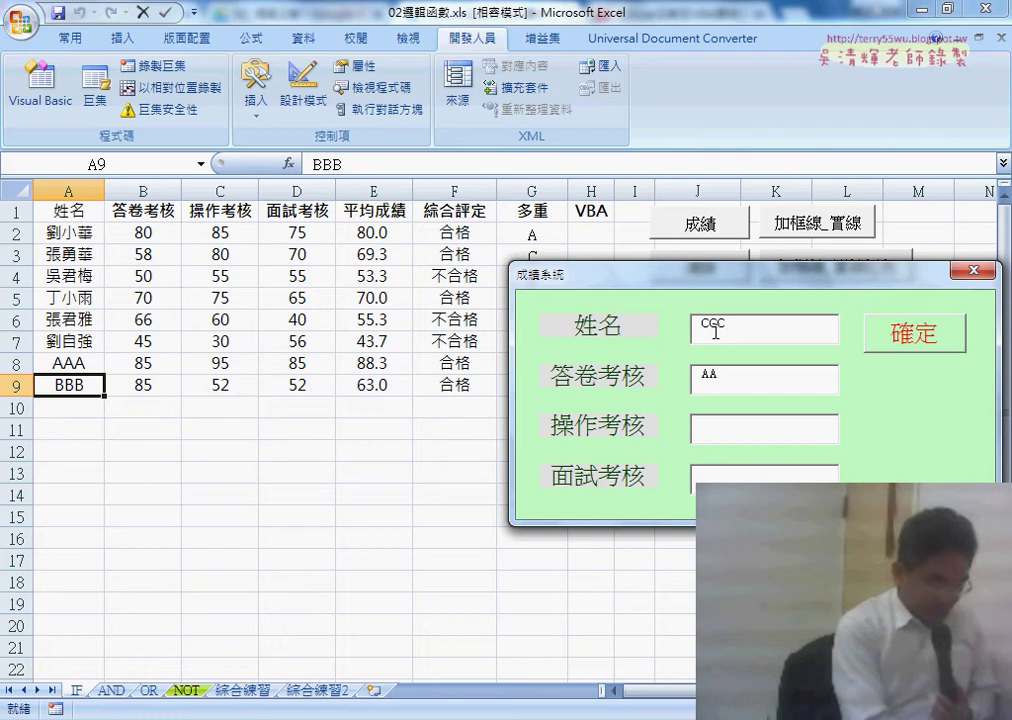
key("Tab")
type("5")
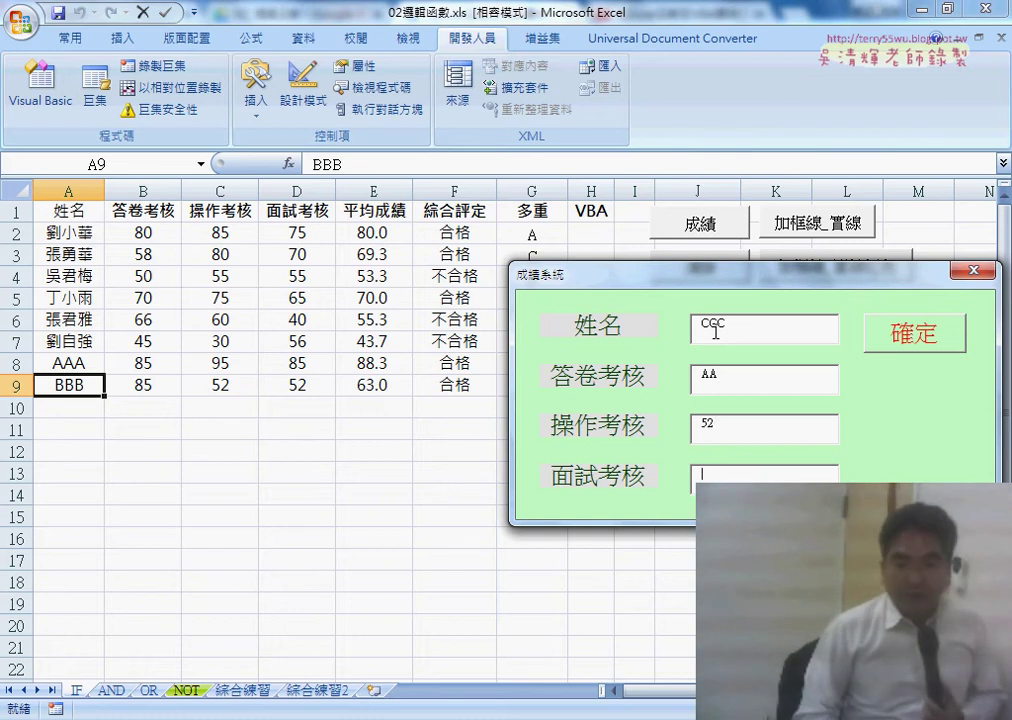
type("52")
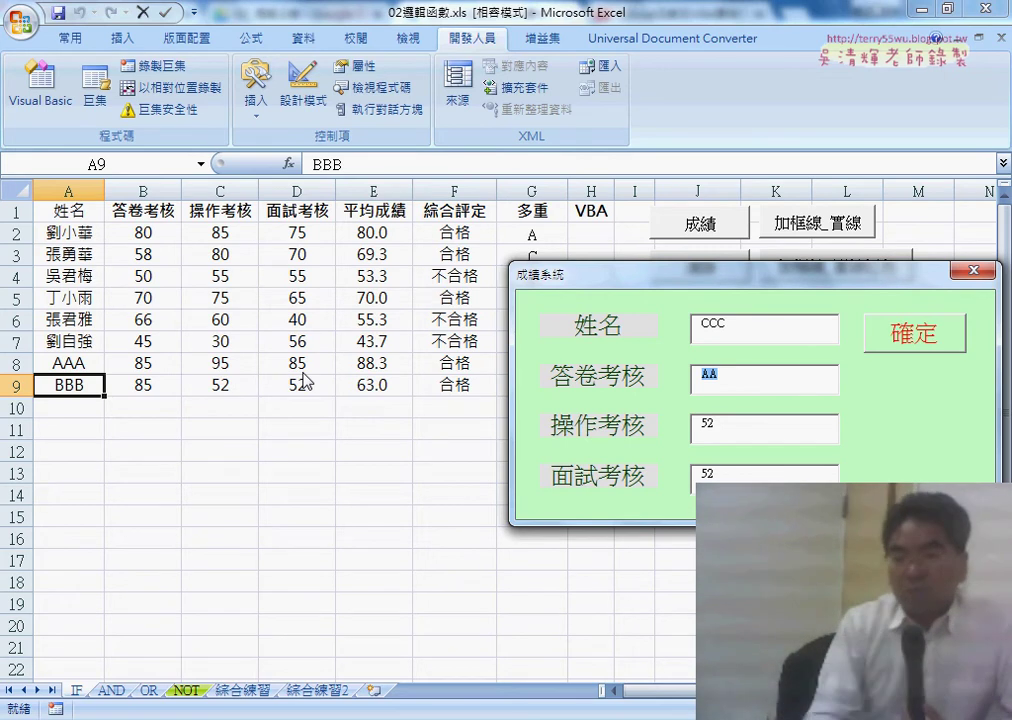
left_click(893, 339)
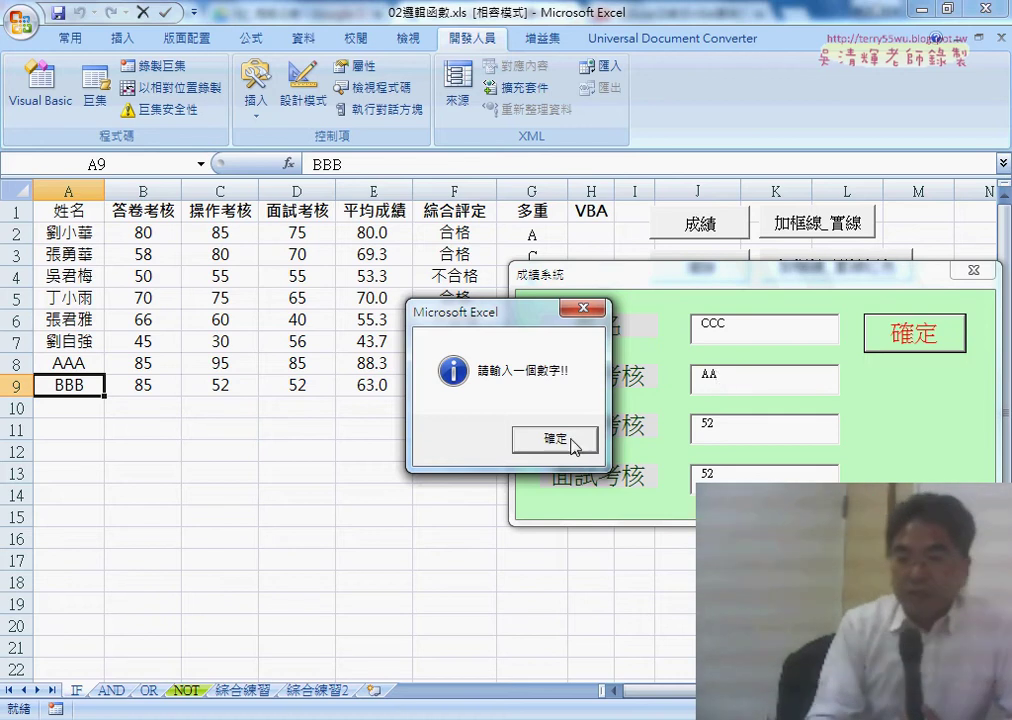
Dismiss the number warning, change CCC's 答卷考核 score to 120, and resubmit.
left_click(572, 441)
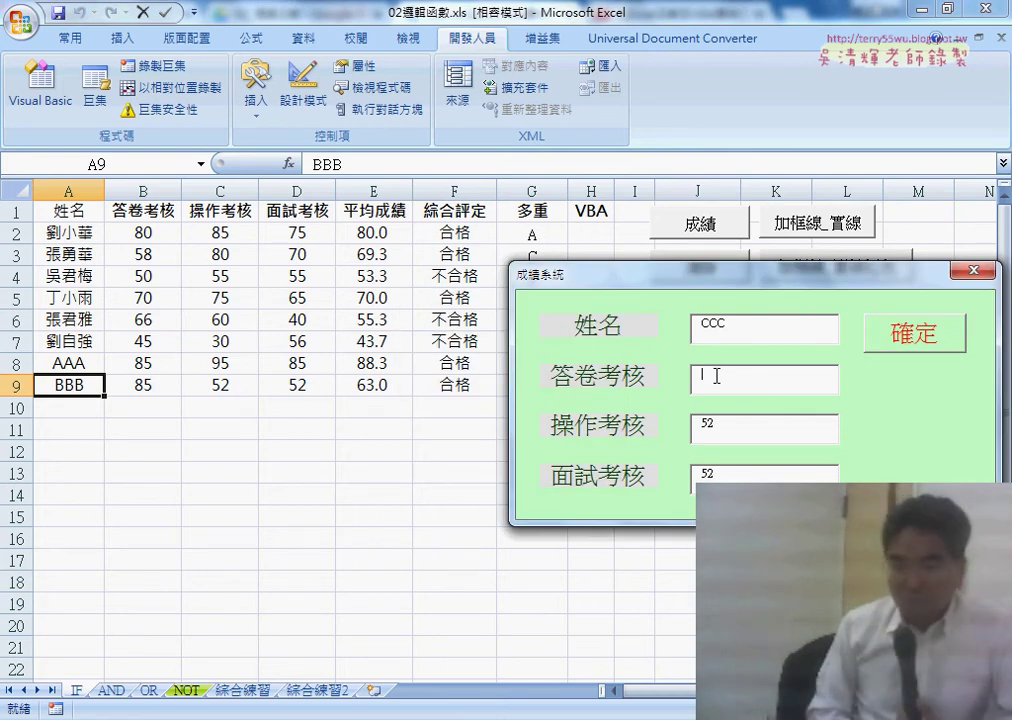
type("60")
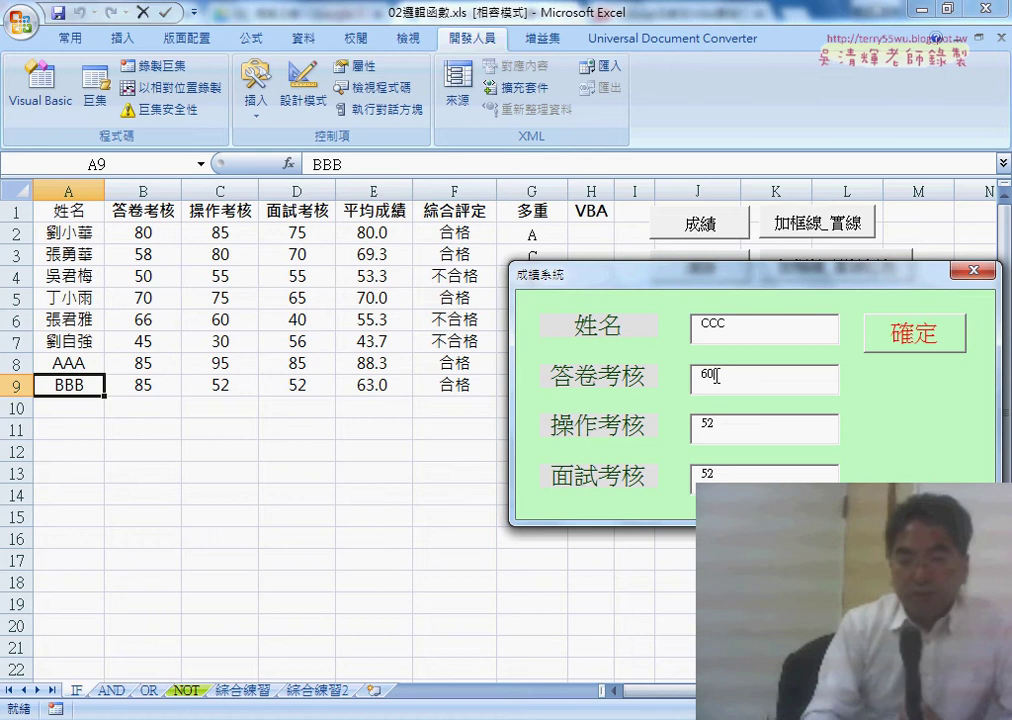
double_click(716, 376)
type("120")
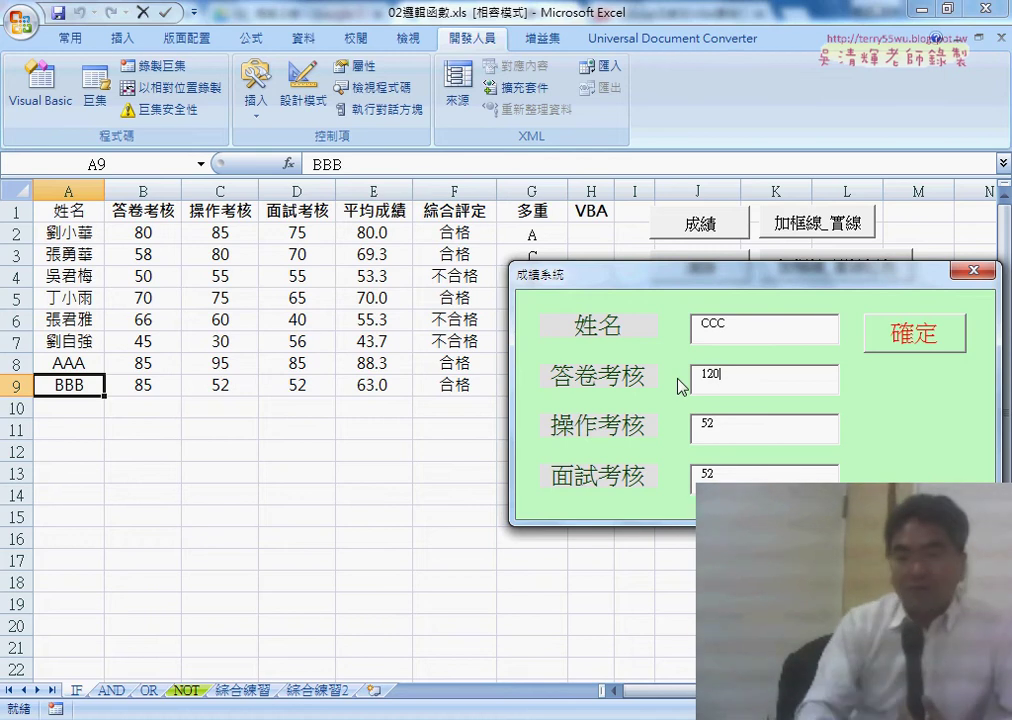
double_click(690, 380)
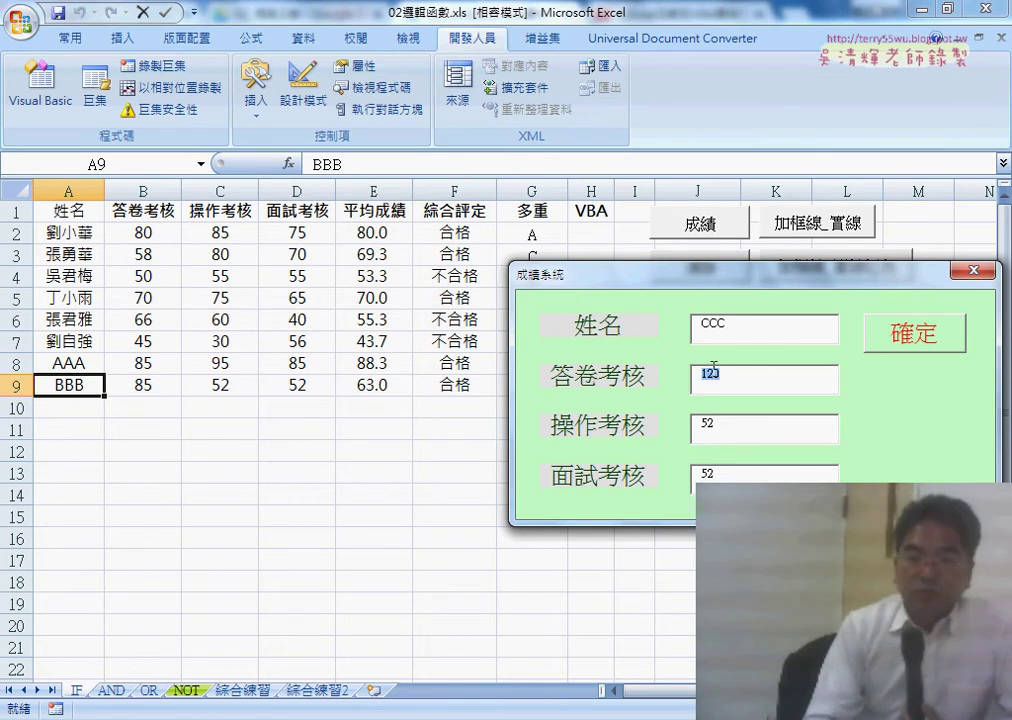
left_click(884, 345)
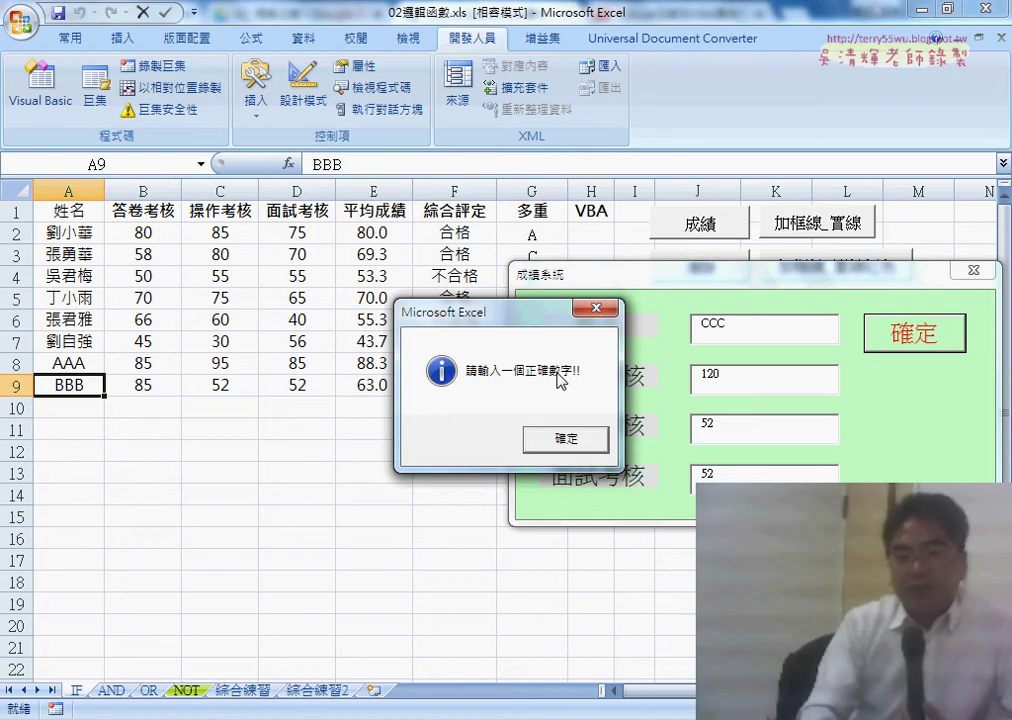
Correct CCC's 答卷考核 score to 80, submit it as row 10 (61.3, 合格), and close the form.
left_click(567, 448)
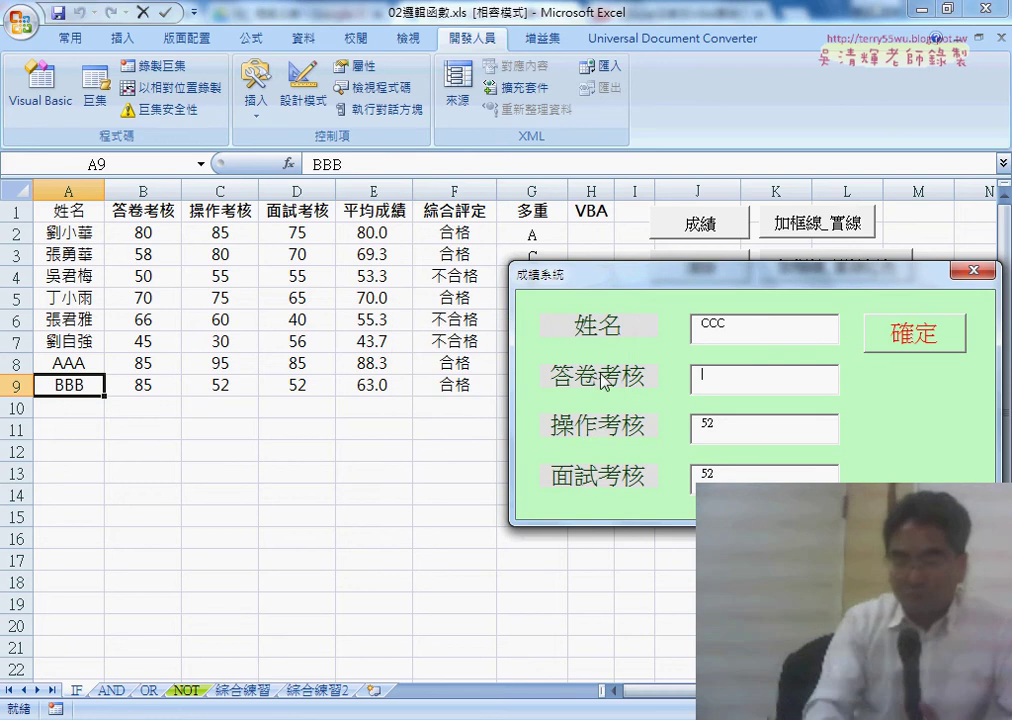
type("80")
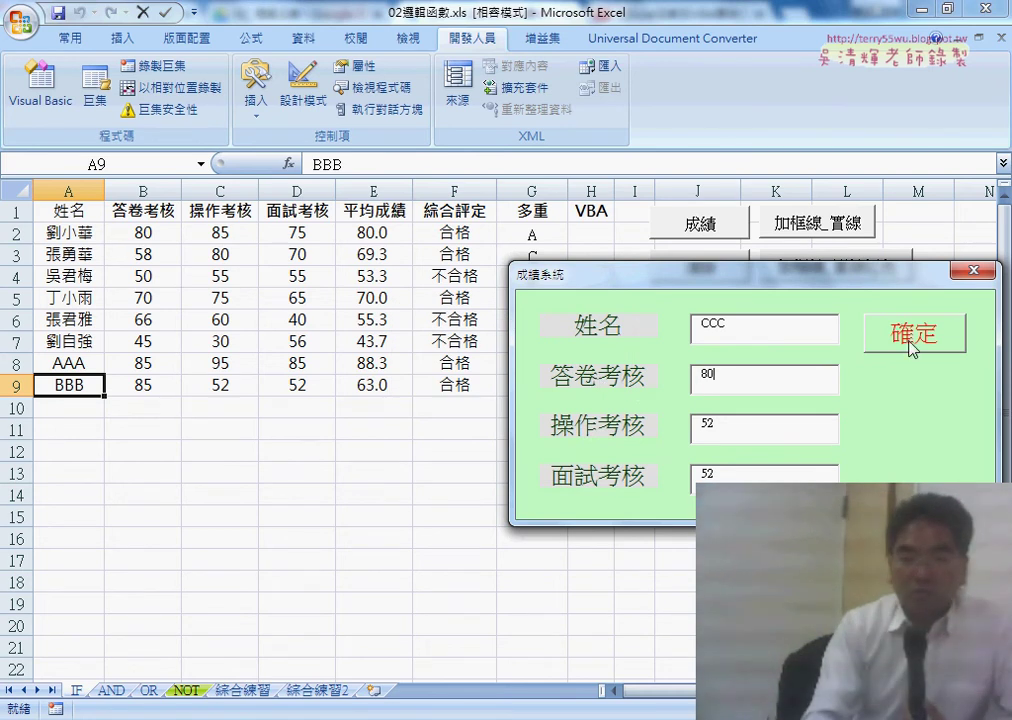
left_click_drag(767, 290, 670, 455)
key("Return")
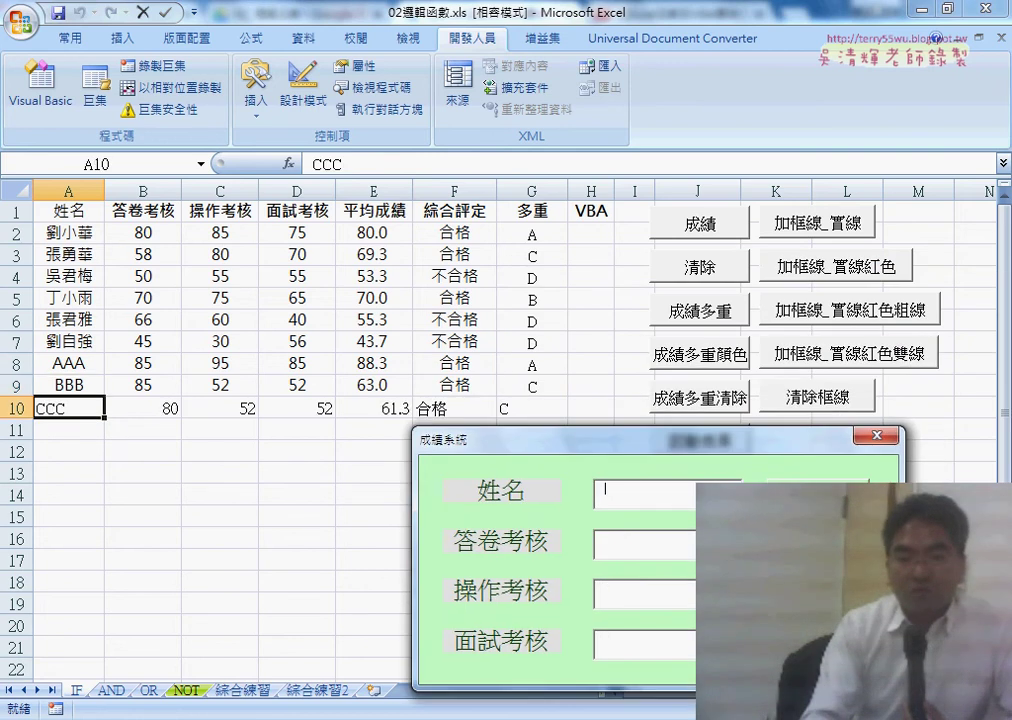
left_click(877, 437)
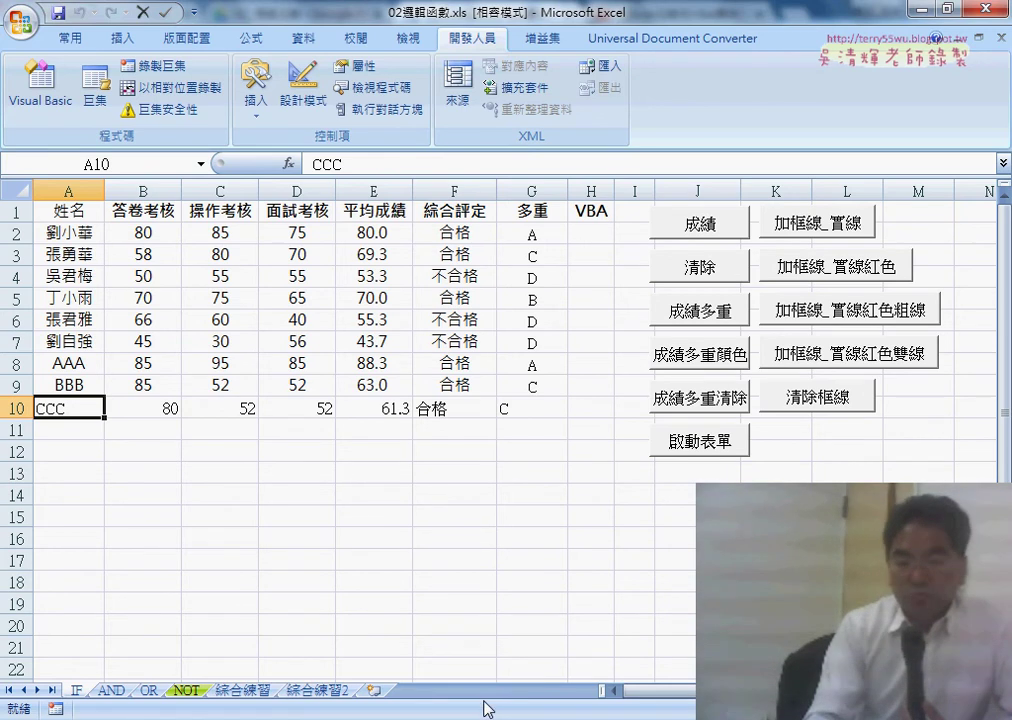
Switch to Chrome's Google Drive course folder and open 程式碼.docx.
left_click(455, 485)
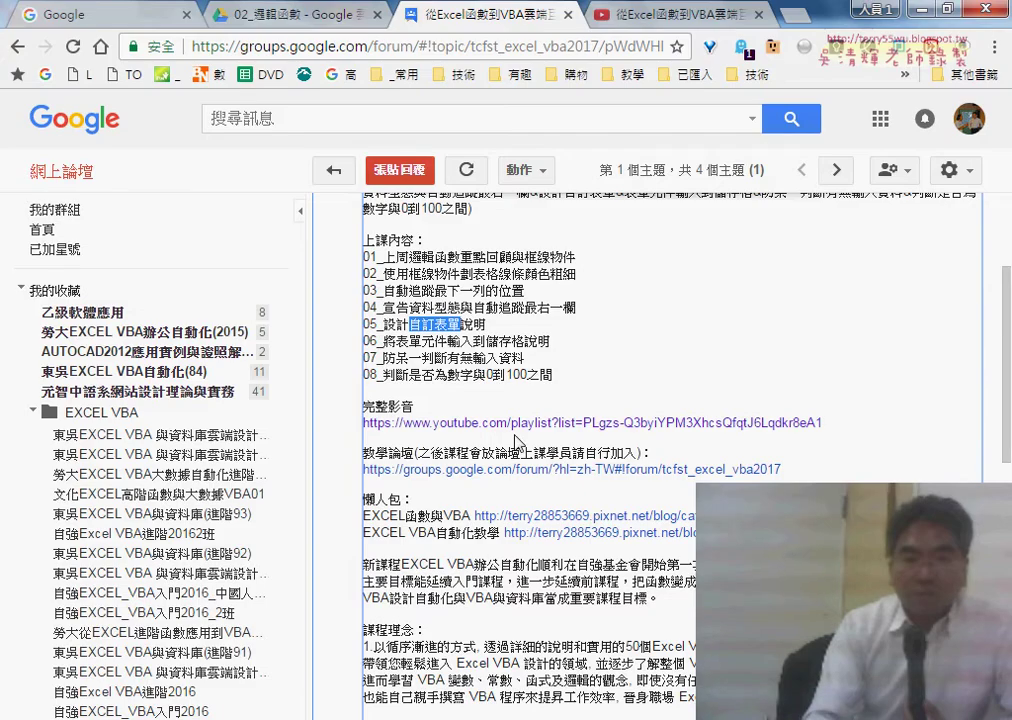
left_click(293, 15)
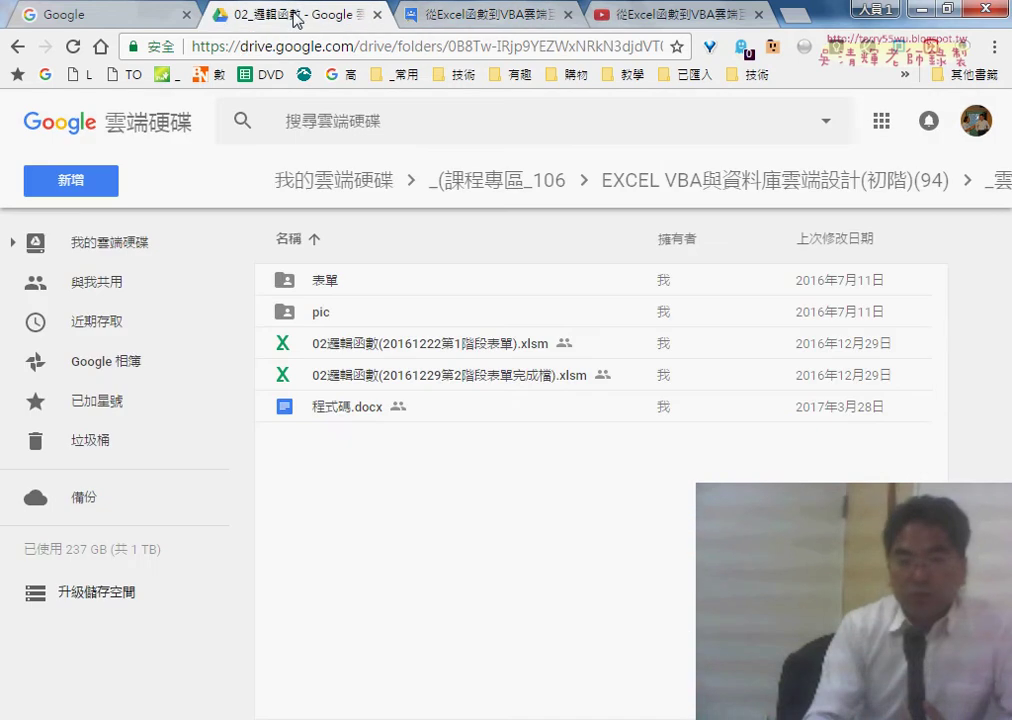
left_click(337, 412)
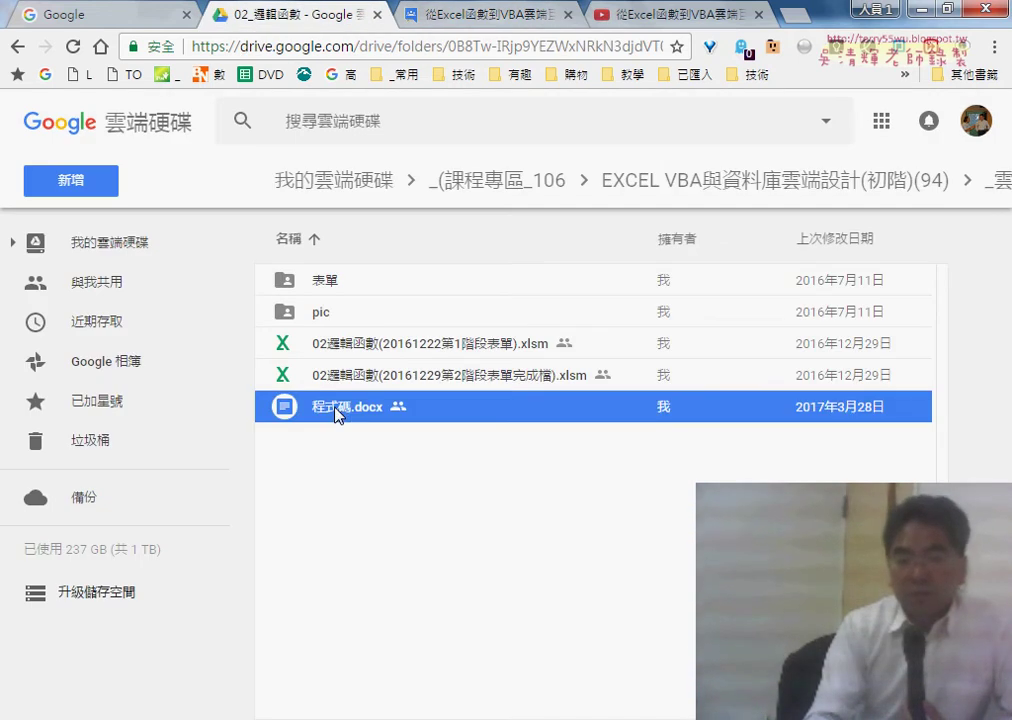
double_click(337, 412)
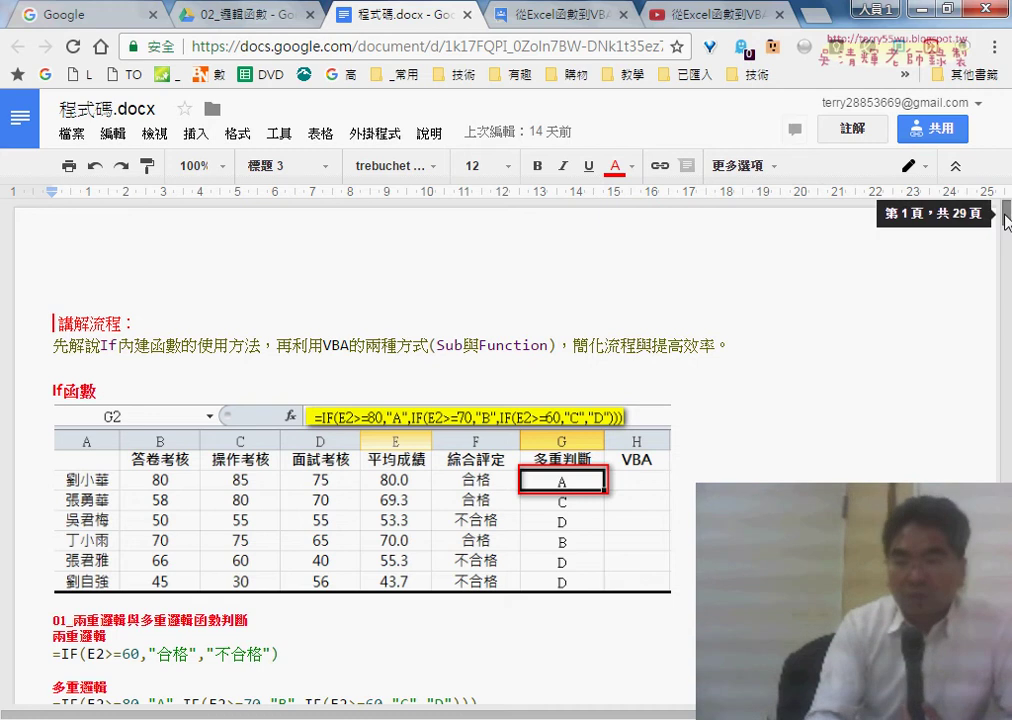
Scroll 程式碼.docx down to the 增減體重百分比 VBA code and IF(OR…) formulas.
left_click_drag(1006, 222, 1008, 457)
scroll(937, 444, "down", 3)
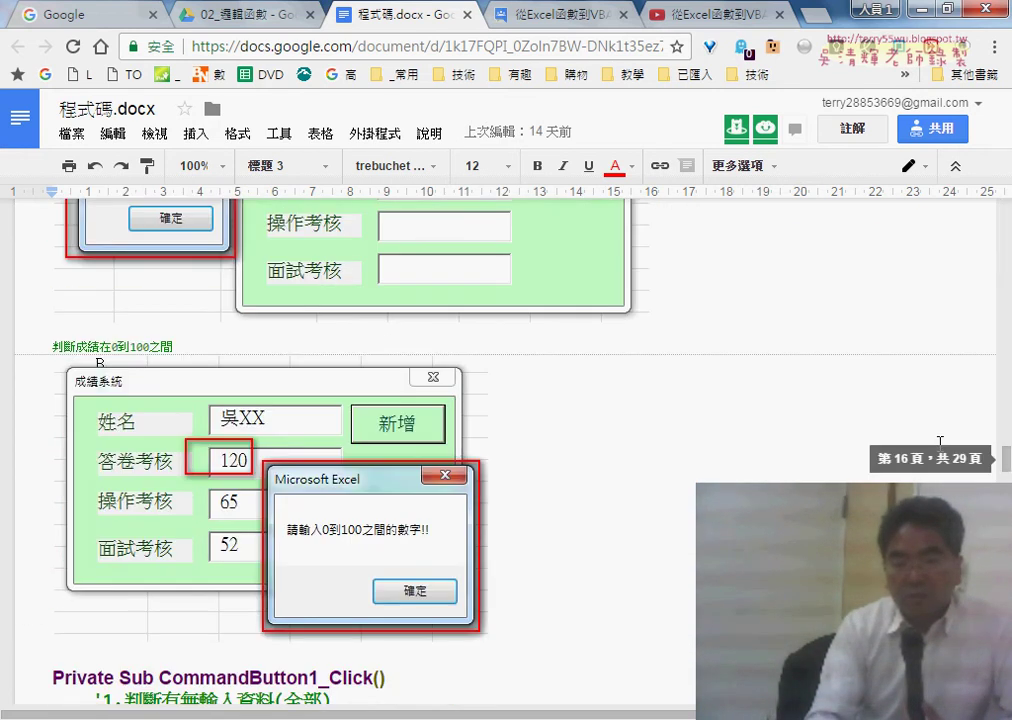
scroll(940, 445, "down", 5)
scroll(941, 443, "down", 5)
scroll(942, 440, "down", 5)
scroll(941, 440, "down", 3)
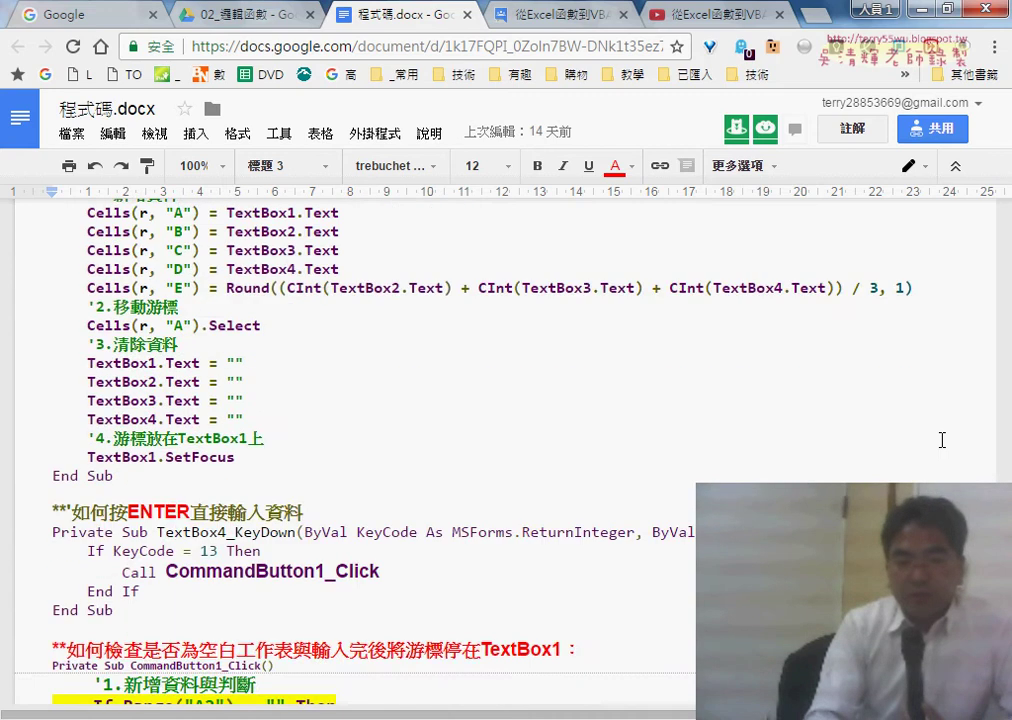
scroll(941, 440, "down", 2)
scroll(941, 440, "down", 3)
scroll(940, 440, "down", 3)
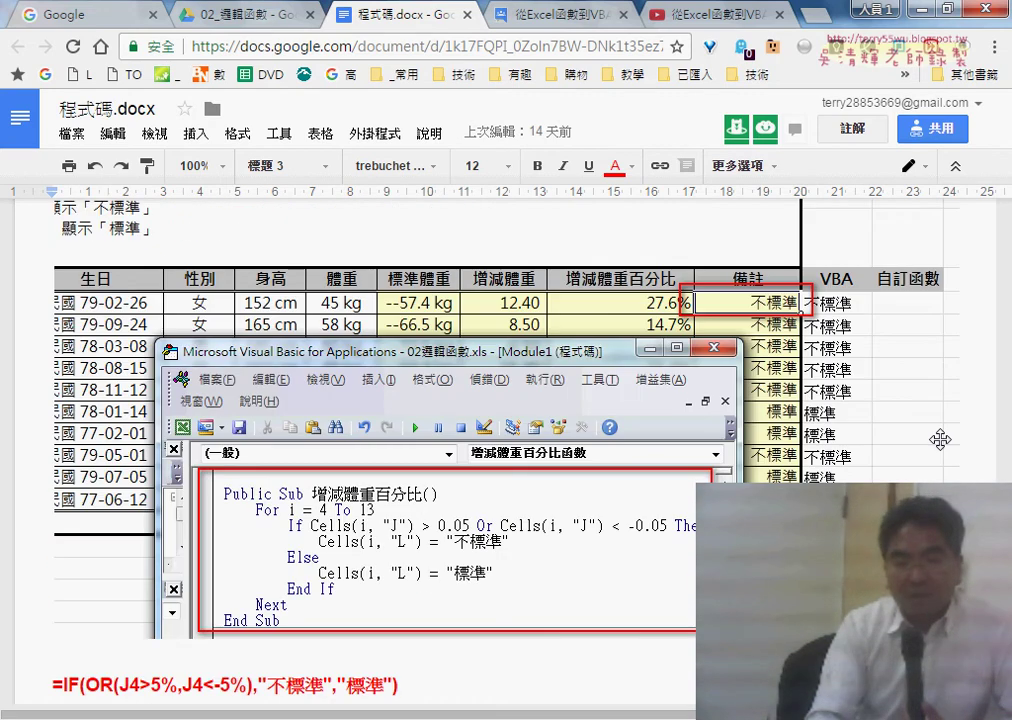
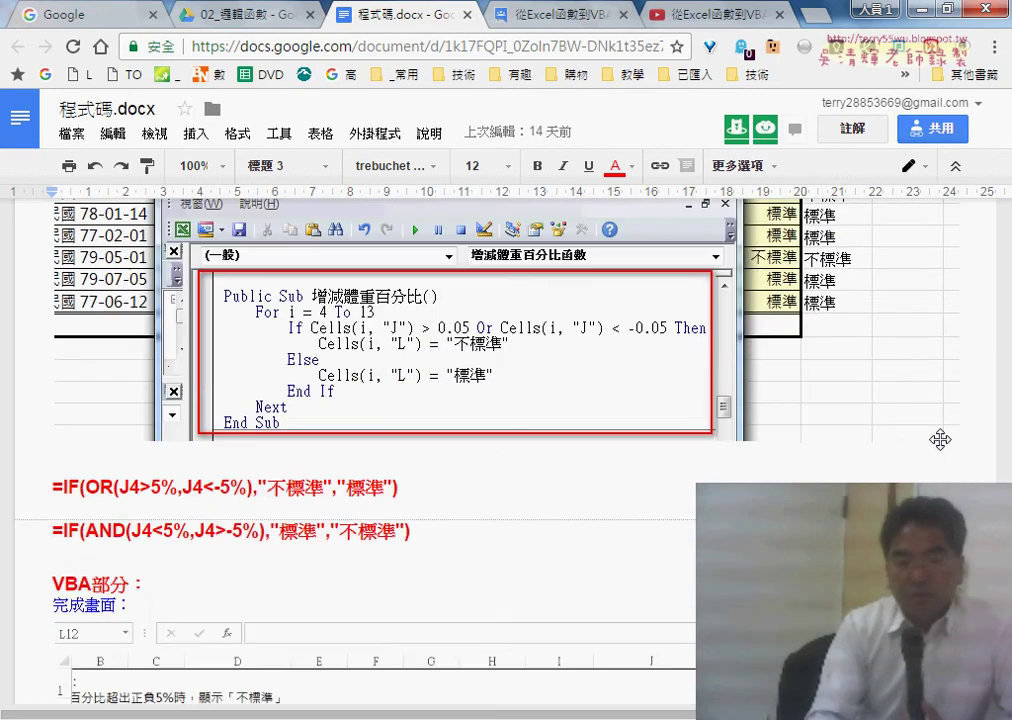
Highlight lesson items 04 through 08 in the course forum post, then minimize Chrome to reveal Excel.
scroll(940, 440, "up", 1)
scroll(940, 440, "up", 2)
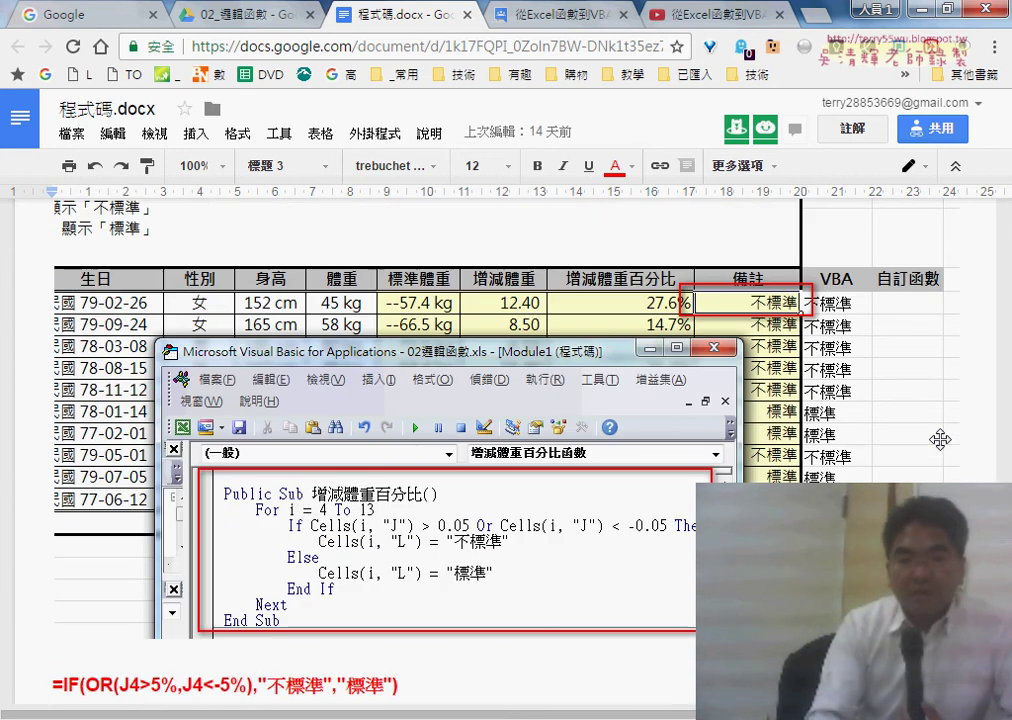
scroll(940, 440, "up", 1)
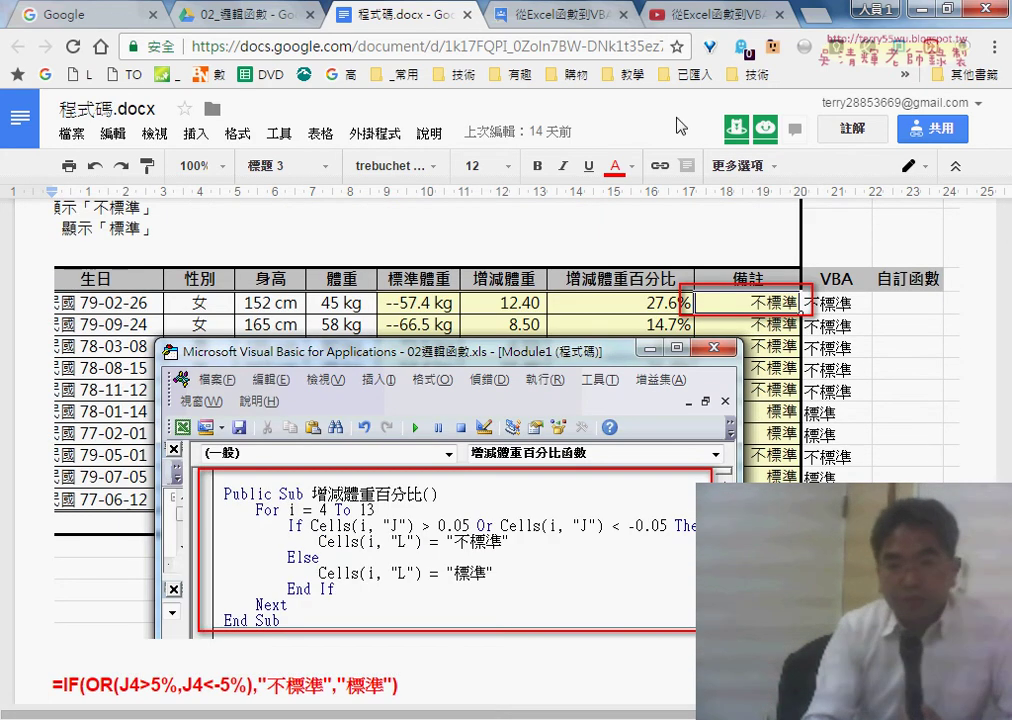
left_click(572, 22)
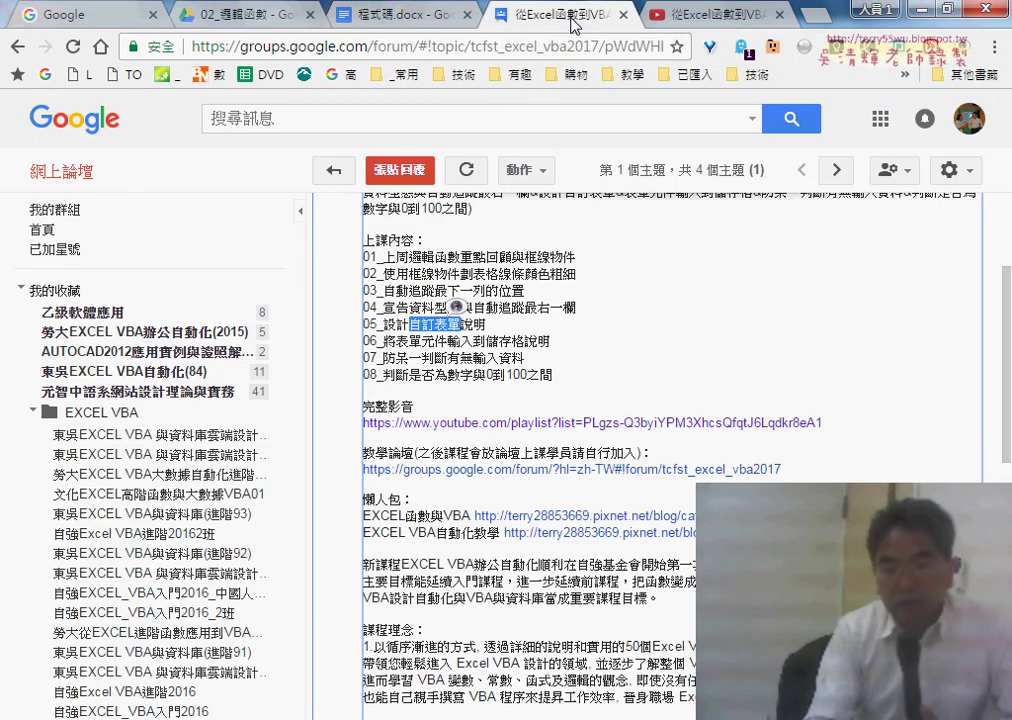
left_click_drag(565, 375, 374, 307)
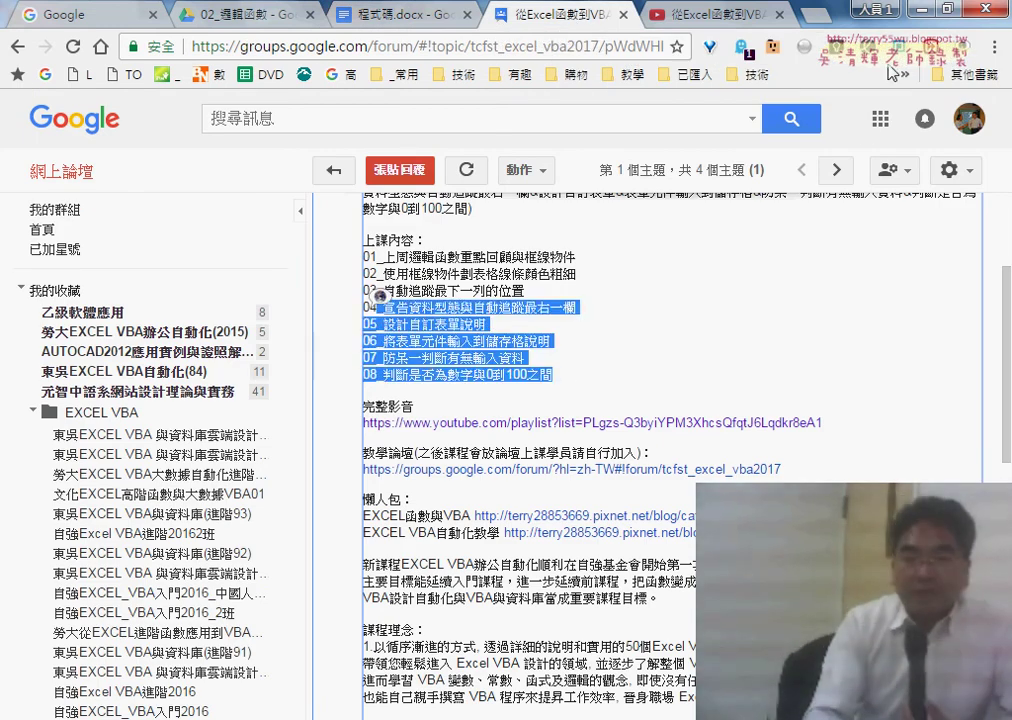
left_click(925, 14)
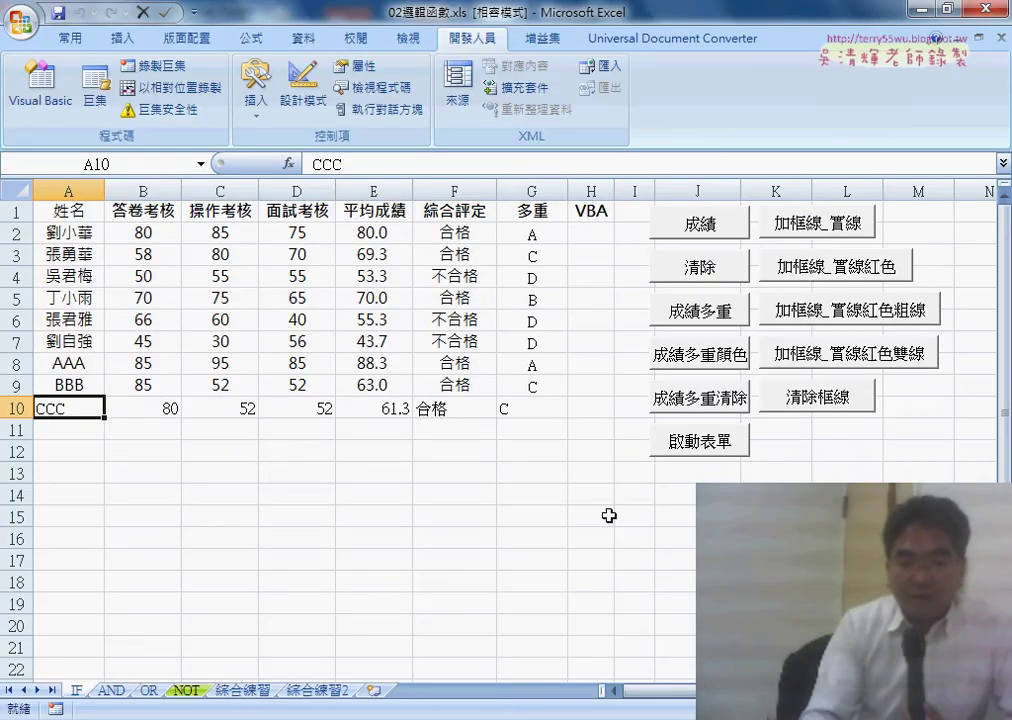
On the 綜合練習 sheet, copy J5's percentage formula up into J4 so it shows 27.6%.
left_click(243, 690)
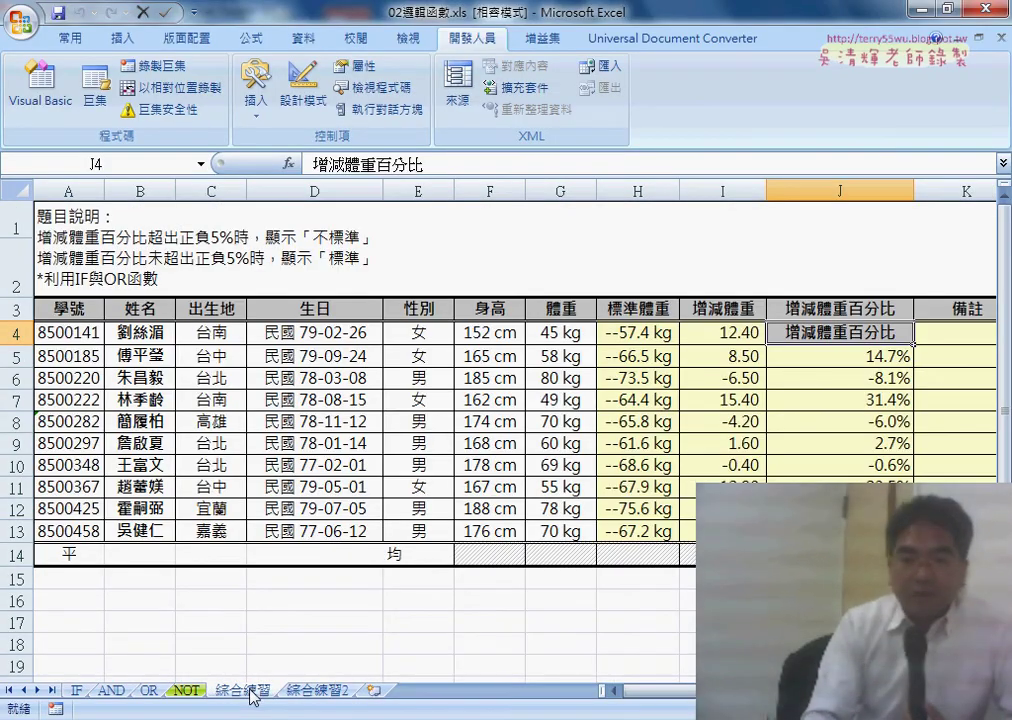
left_click(657, 627)
left_click(850, 350)
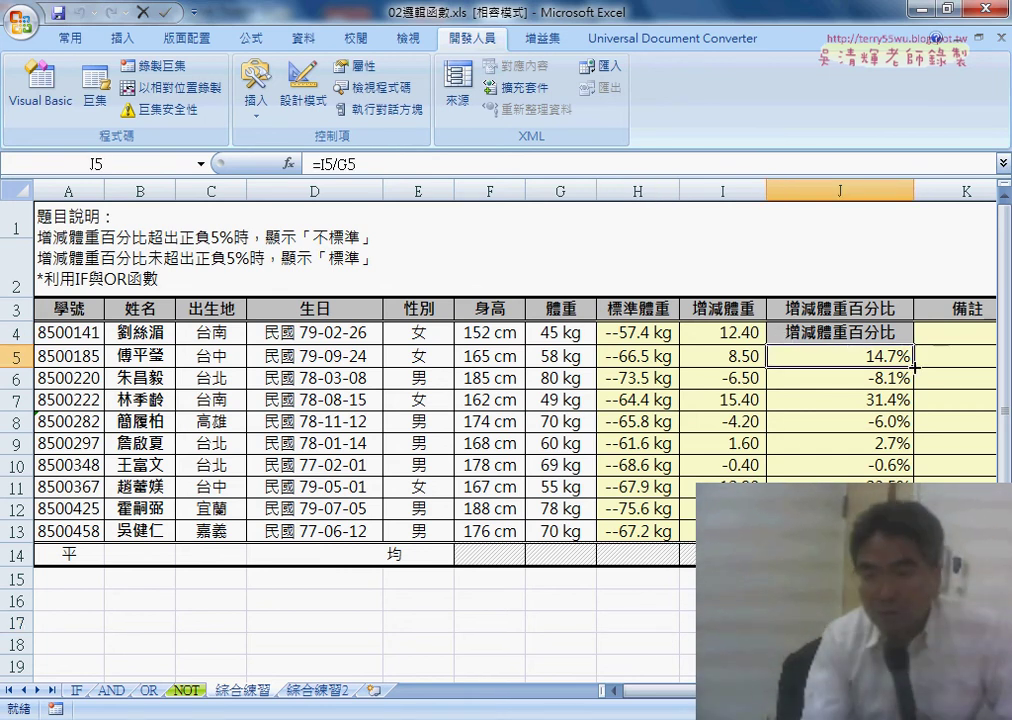
left_click_drag(914, 368, 912, 340)
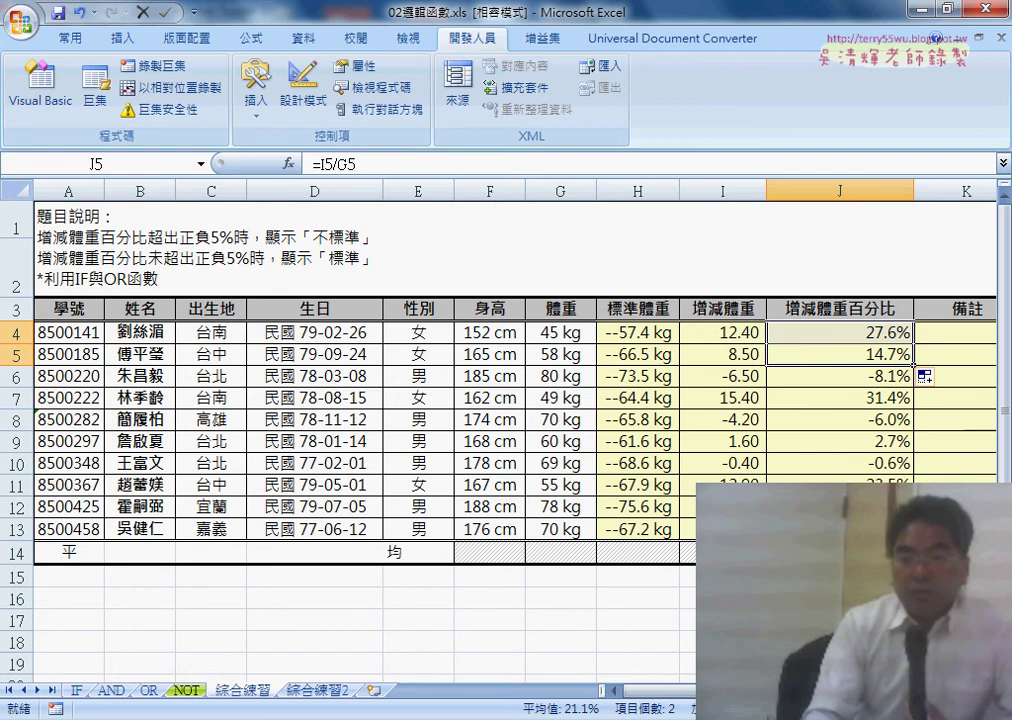
scroll(515, 420, "right", 2)
left_click(660, 576)
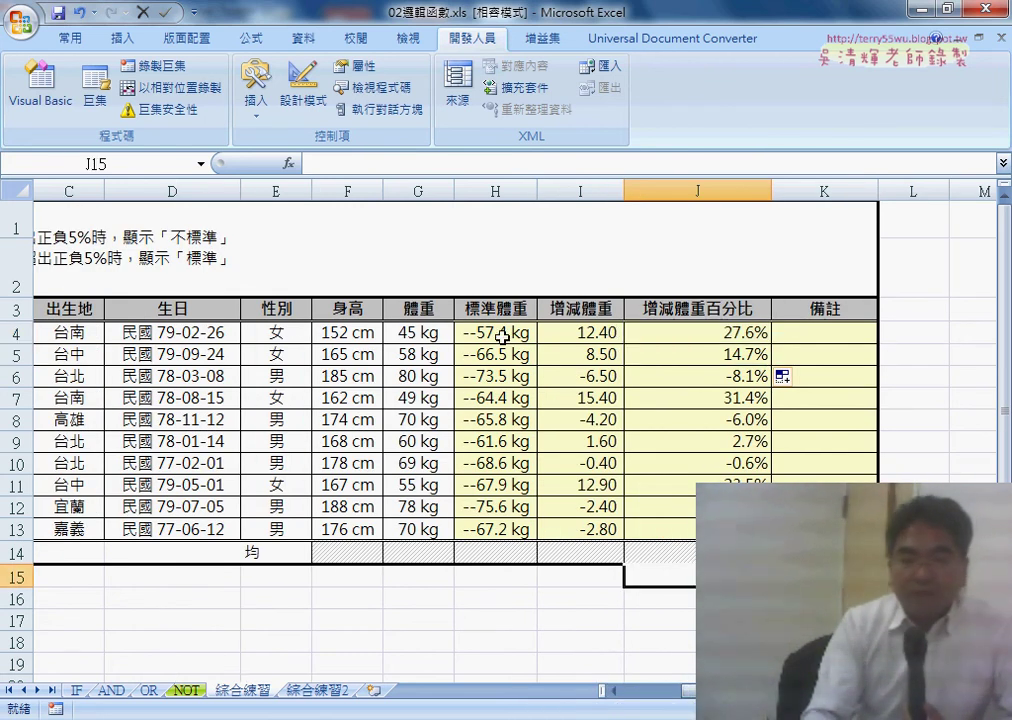
Compare the body and standard weights in G4, H4, G6 and H6 against the J6 formula.
left_click(418, 333)
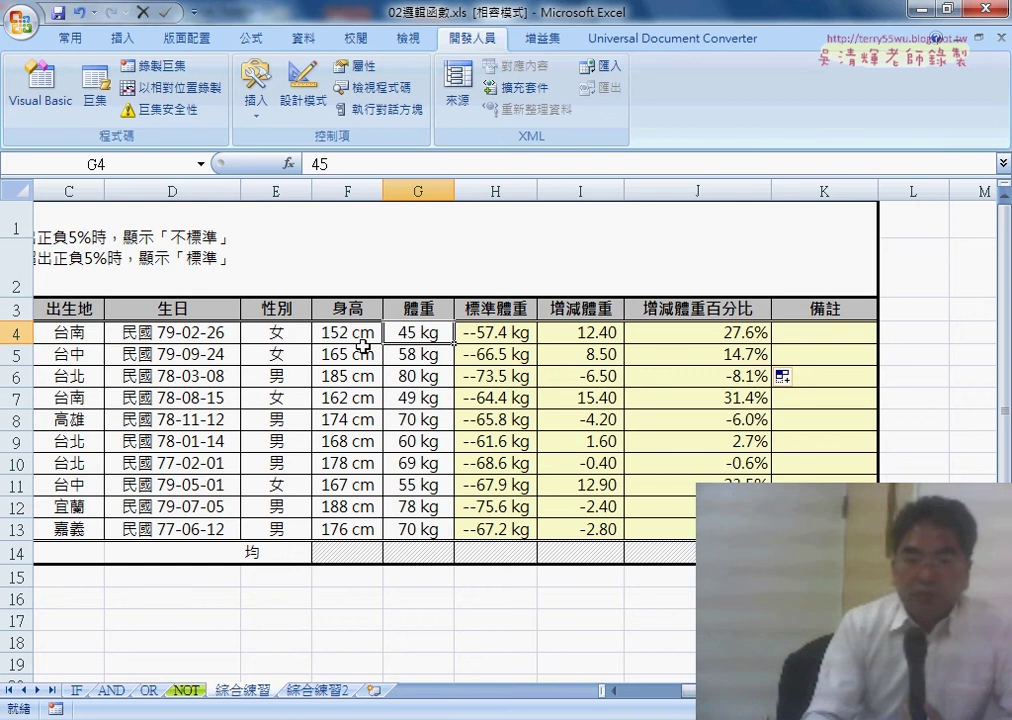
left_click(507, 336)
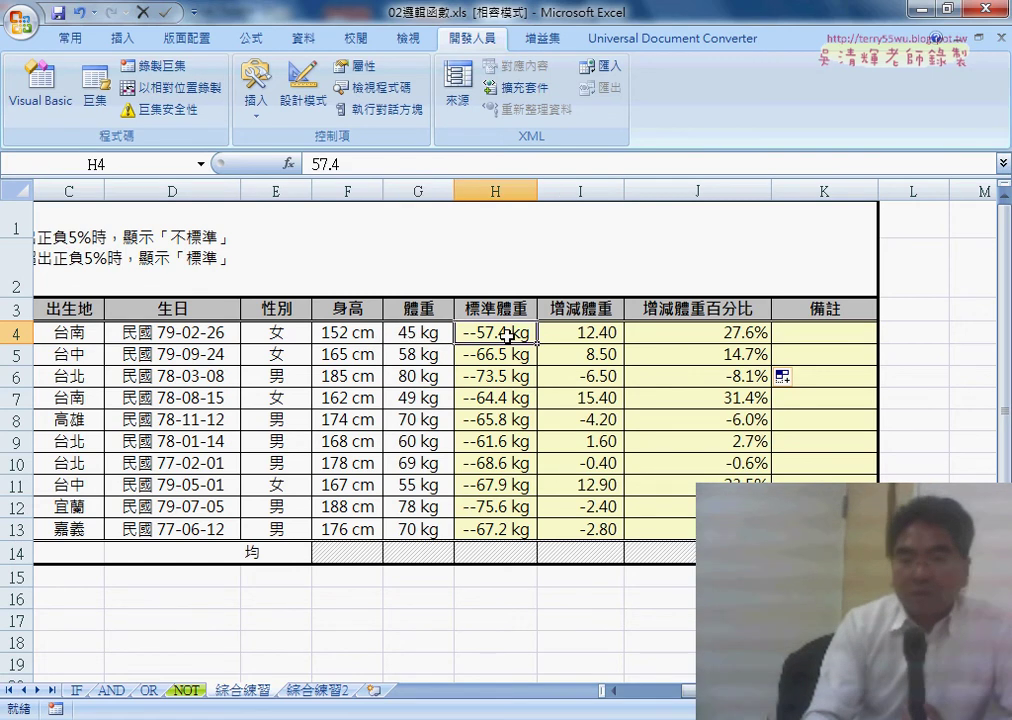
left_click(428, 334)
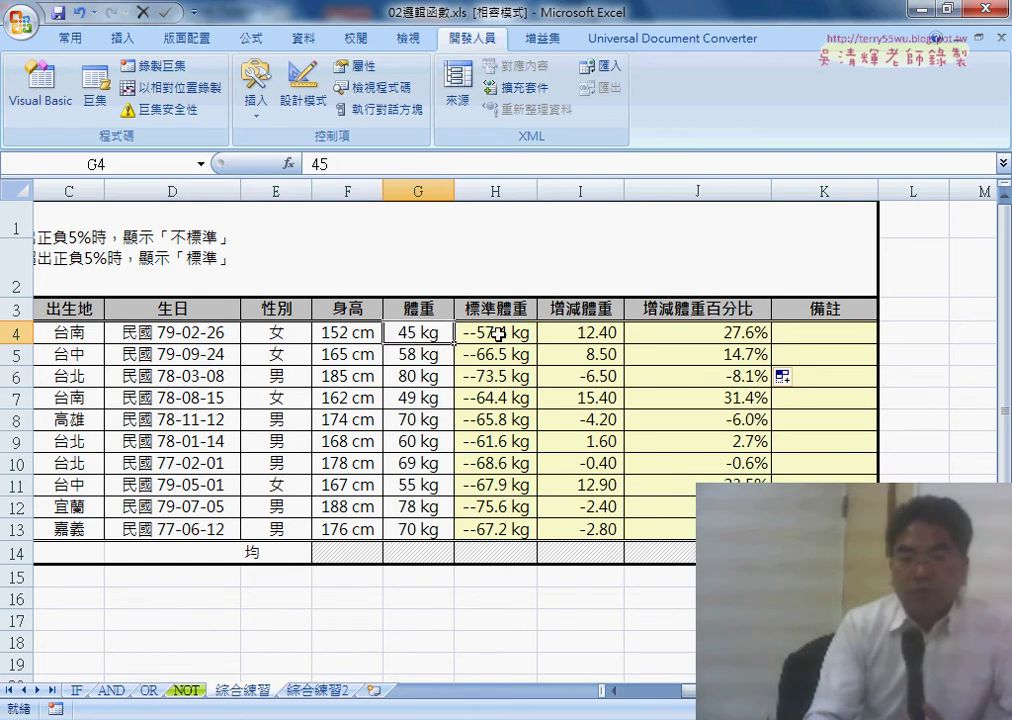
left_click(497, 334)
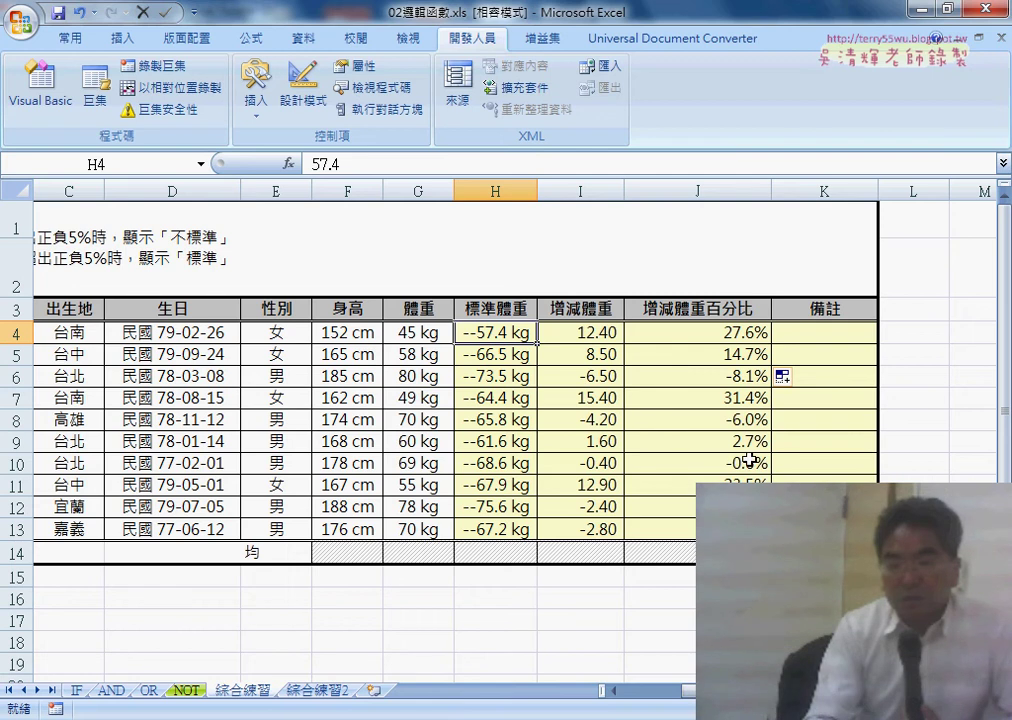
left_click(748, 380)
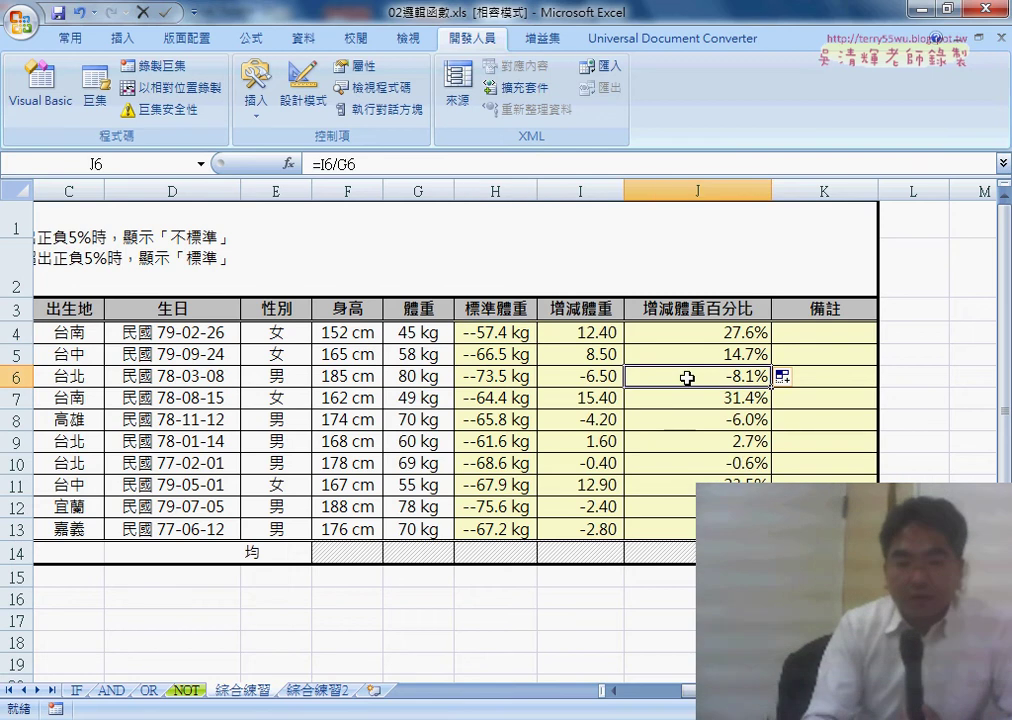
left_click(425, 382)
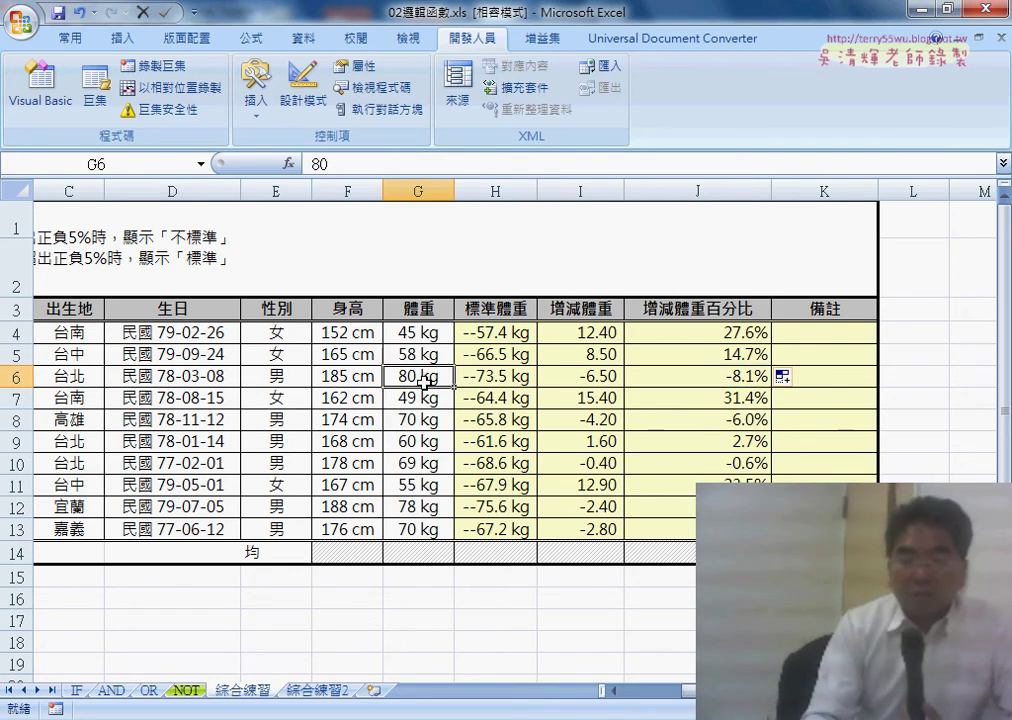
left_click(490, 380)
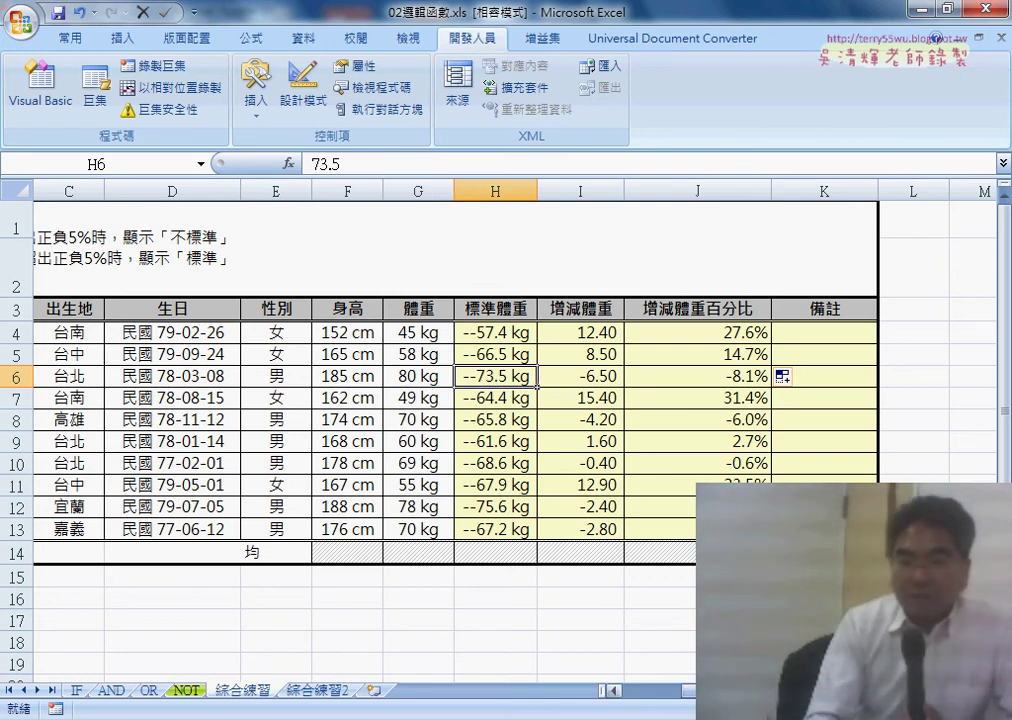
left_click_drag(690, 693, 667, 693)
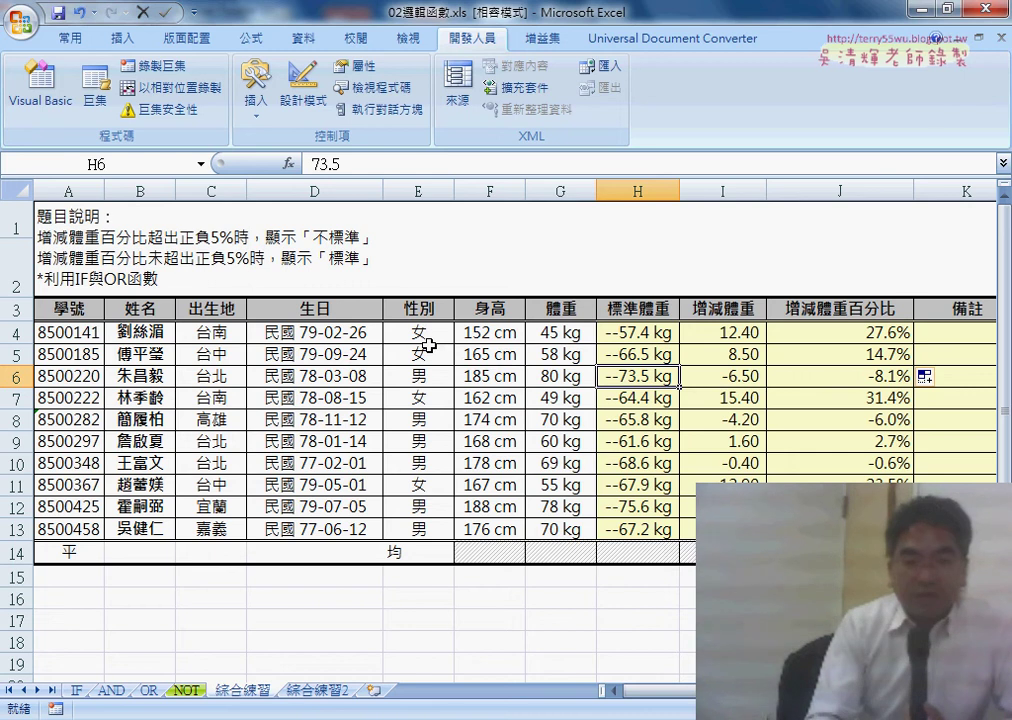
scroll(520, 546, "right", 1)
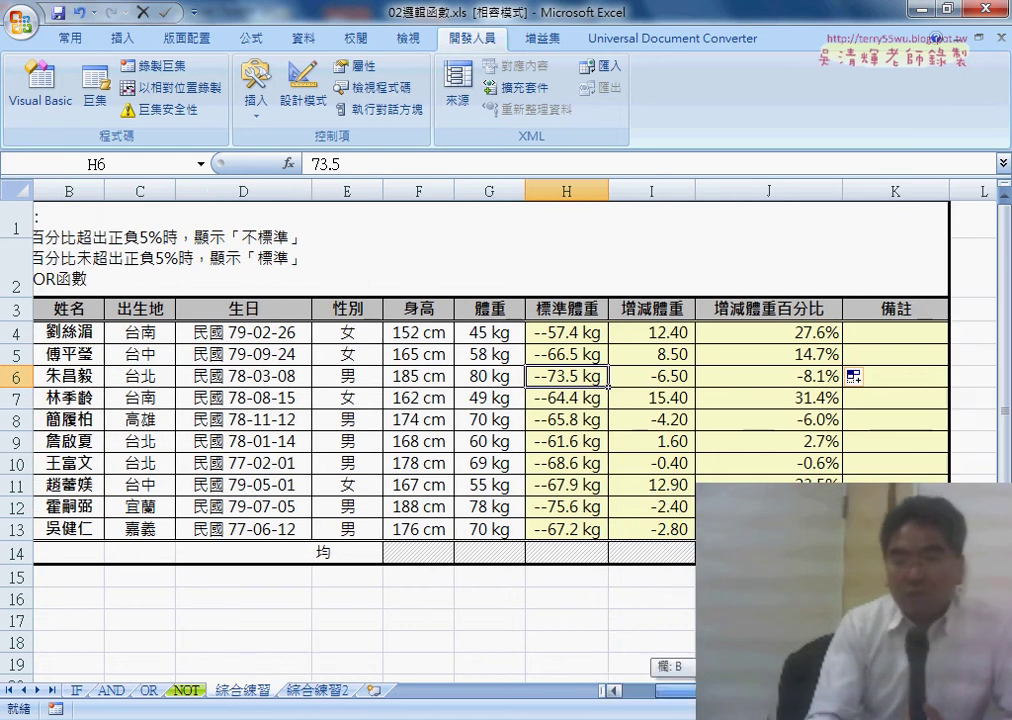
Select J3 and scroll left until column A (學號) and the full 題目說明 text are visible.
left_click(757, 193)
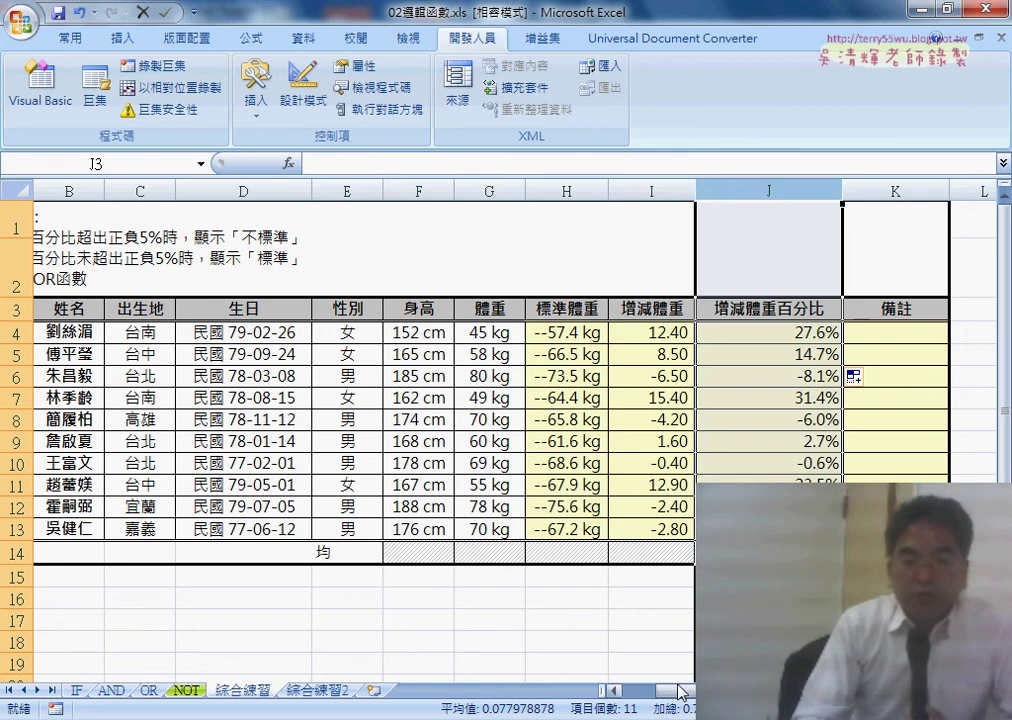
left_click_drag(680, 690, 648, 690)
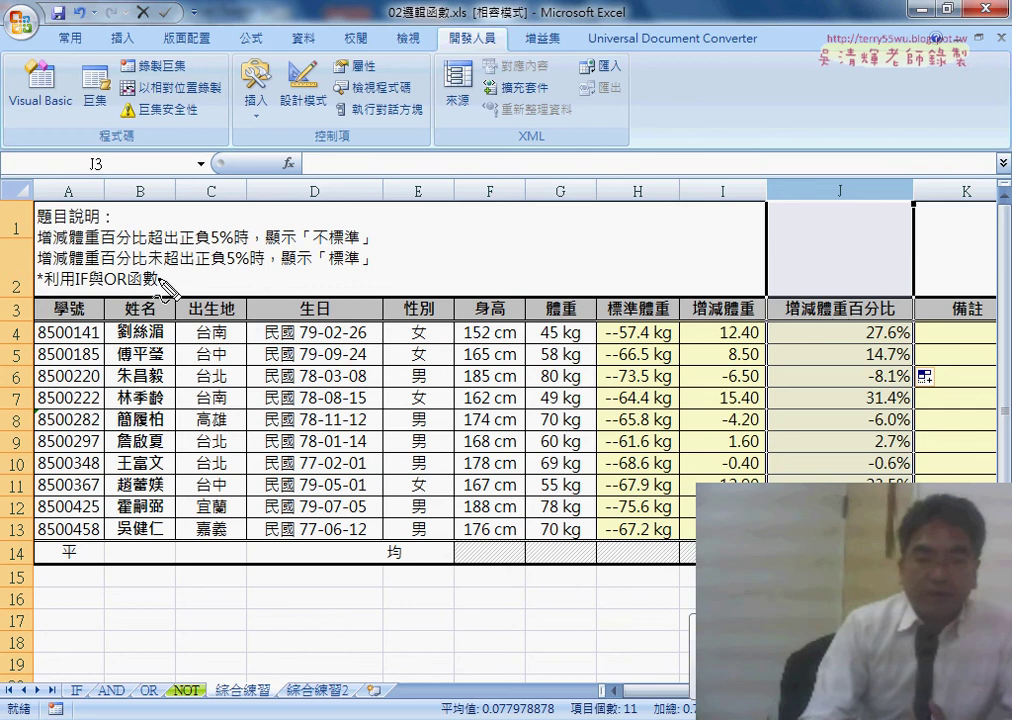
Draw red up and down arrows labelled 5% and -5% to mark the limits.
mouse_move(401, 245)
left_mouse_down()
mouse_move(497, 245)
mouse_move(455, 165)
left_mouse_up()
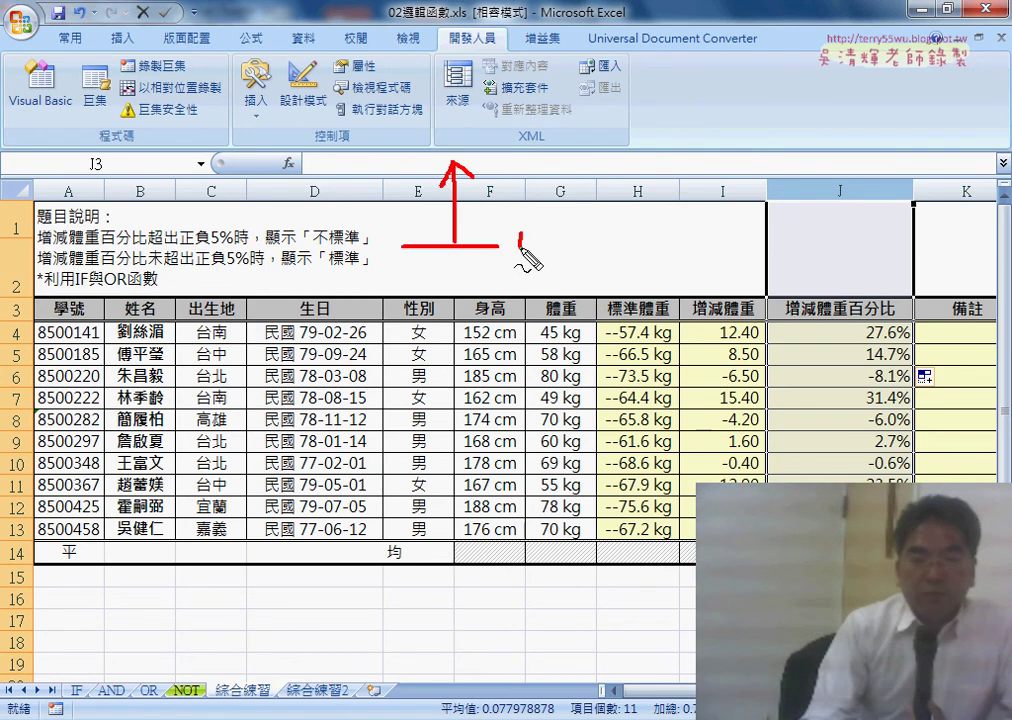
mouse_move(520, 238)
left_mouse_down()
mouse_move(510, 256)
mouse_move(540, 230)
mouse_move(546, 272)
left_mouse_up()
left_click_drag(552, 232, 578, 268)
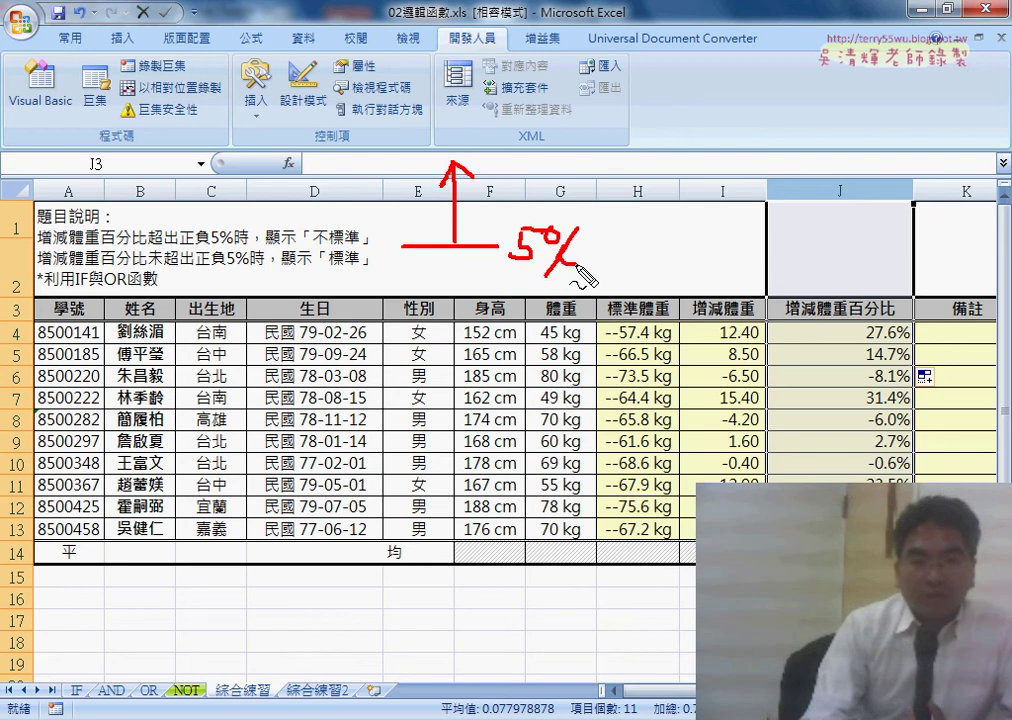
mouse_move(410, 383)
left_mouse_down()
mouse_move(503, 383)
mouse_move(478, 455)
mouse_move(487, 441)
left_mouse_up()
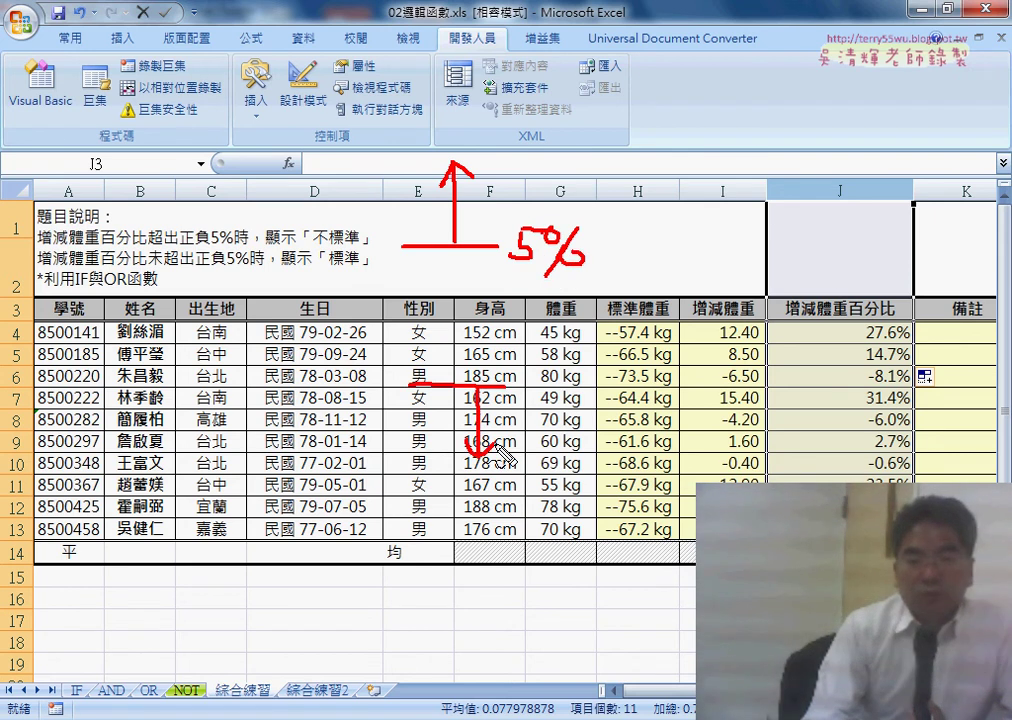
mouse_move(535, 394)
left_mouse_down()
mouse_move(565, 385)
mouse_move(562, 403)
left_mouse_up()
mouse_move(570, 366)
left_mouse_down()
mouse_move(586, 364)
mouse_move(600, 408)
left_mouse_up()
left_click_drag(606, 366, 610, 374)
left_click_drag(628, 394, 640, 407)
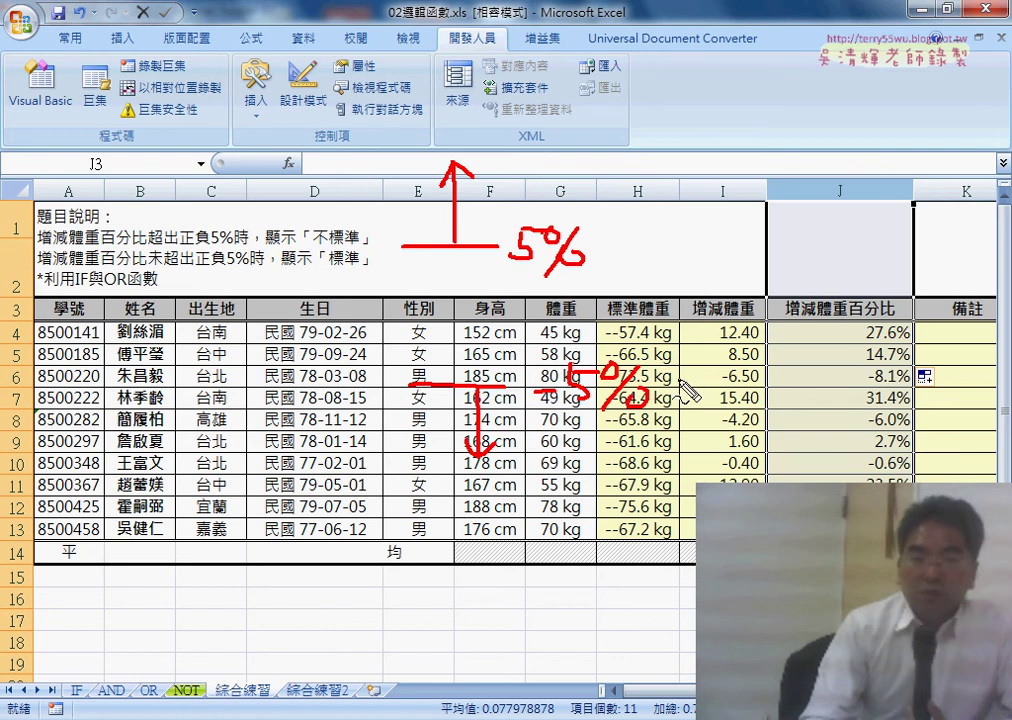
Underline OR and IF, cross out beyond both limits, and circle the 身高 header in red.
left_click_drag(104, 291, 126, 288)
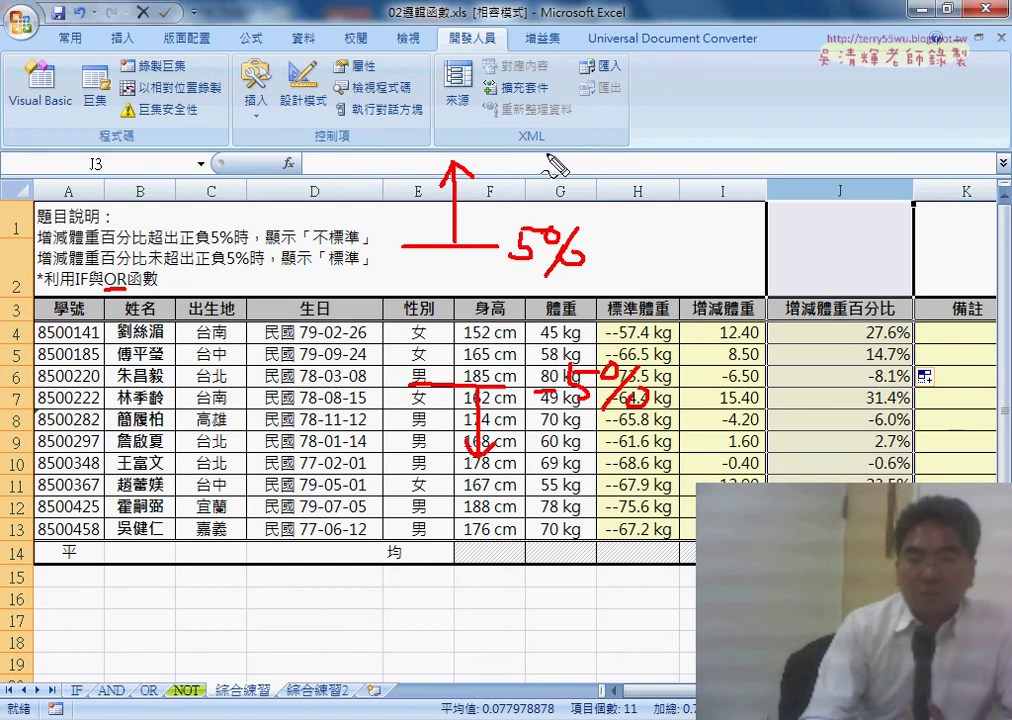
left_click_drag(520, 152, 558, 192)
left_click_drag(560, 148, 520, 190)
mouse_move(616, 442)
left_mouse_down()
mouse_move(580, 476)
mouse_move(612, 482)
left_mouse_up()
left_click_drag(440, 300, 455, 338)
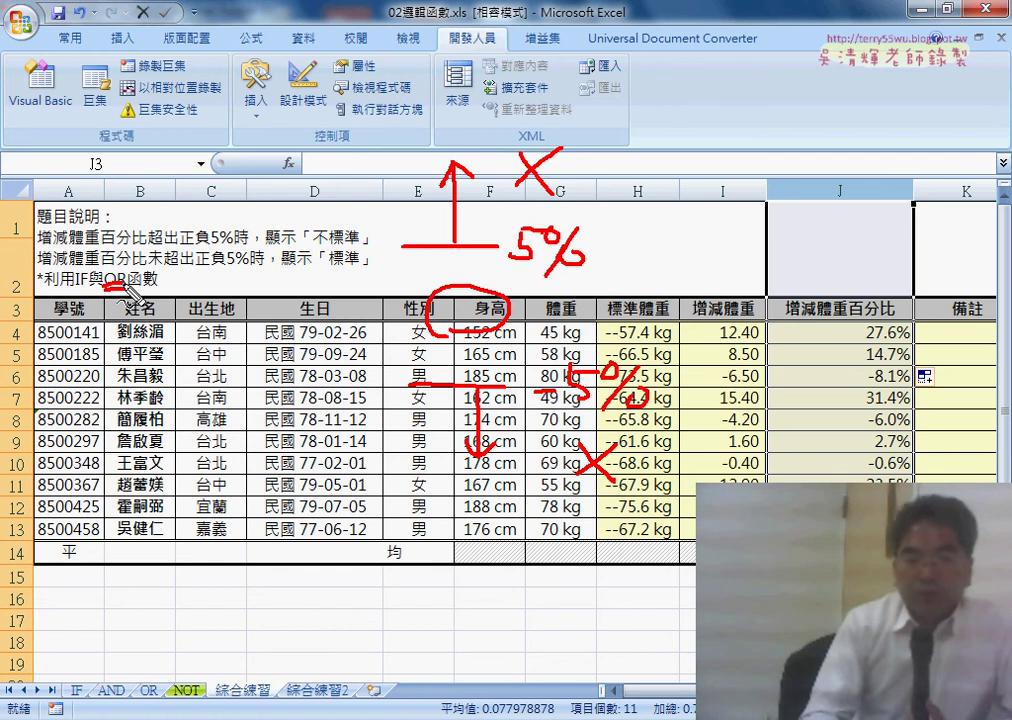
left_click_drag(76, 288, 123, 287)
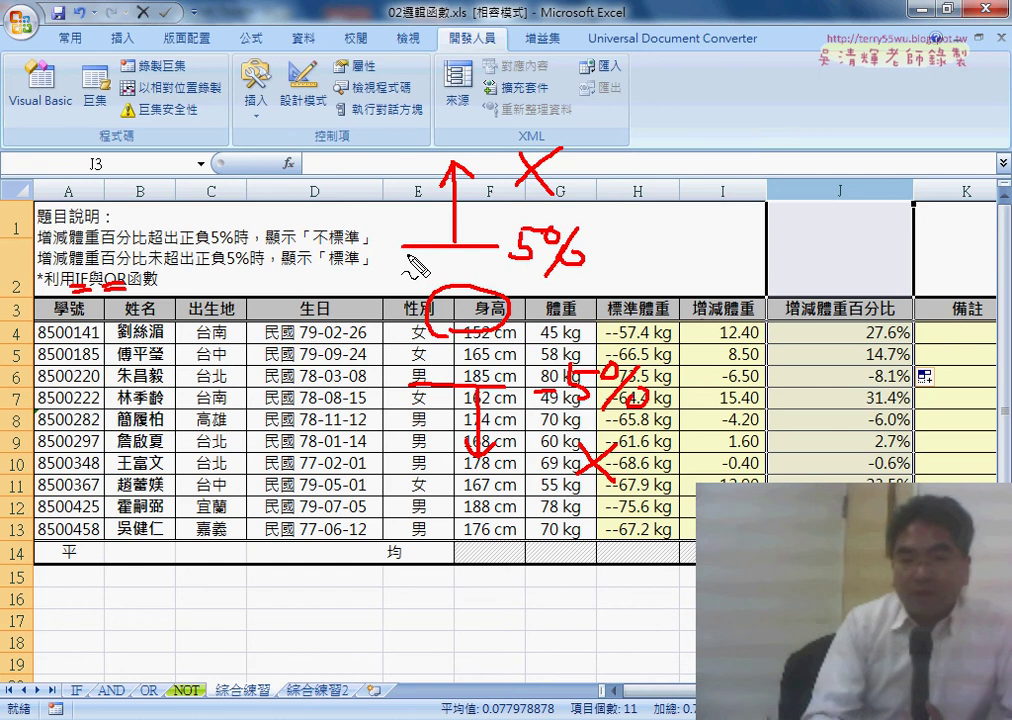
Draw a red arrow spanning the ±5% range, write And by 出生地, and circle K4 with a pointing arrow.
mouse_move(385, 243)
left_mouse_down()
mouse_move(375, 348)
mouse_move(384, 350)
left_mouse_up()
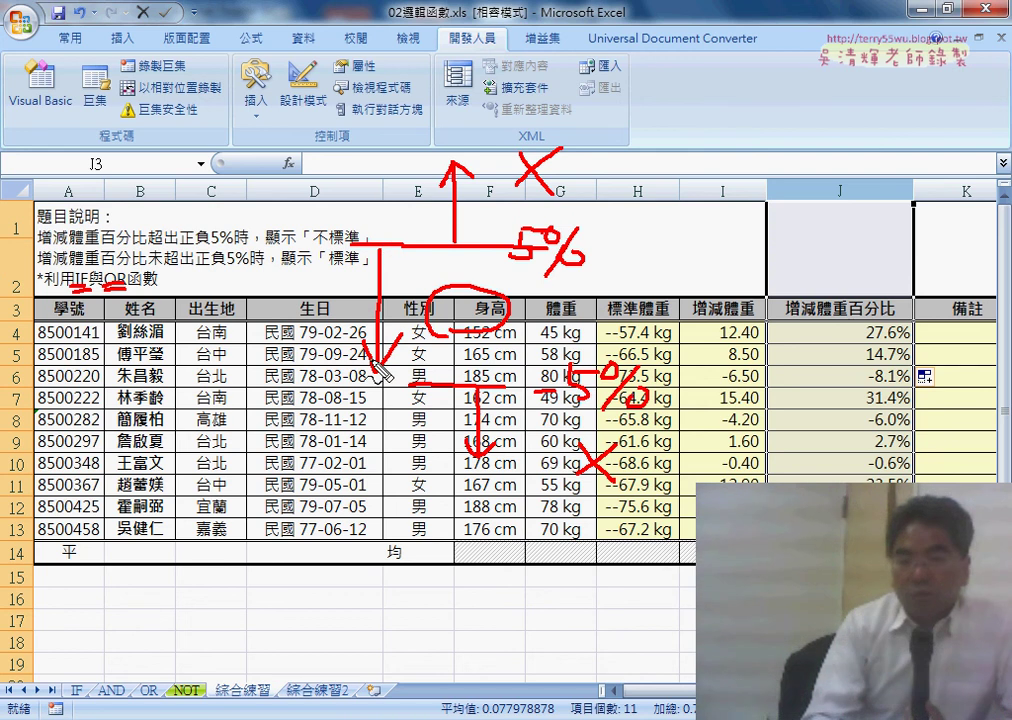
left_click_drag(577, 233, 548, 278)
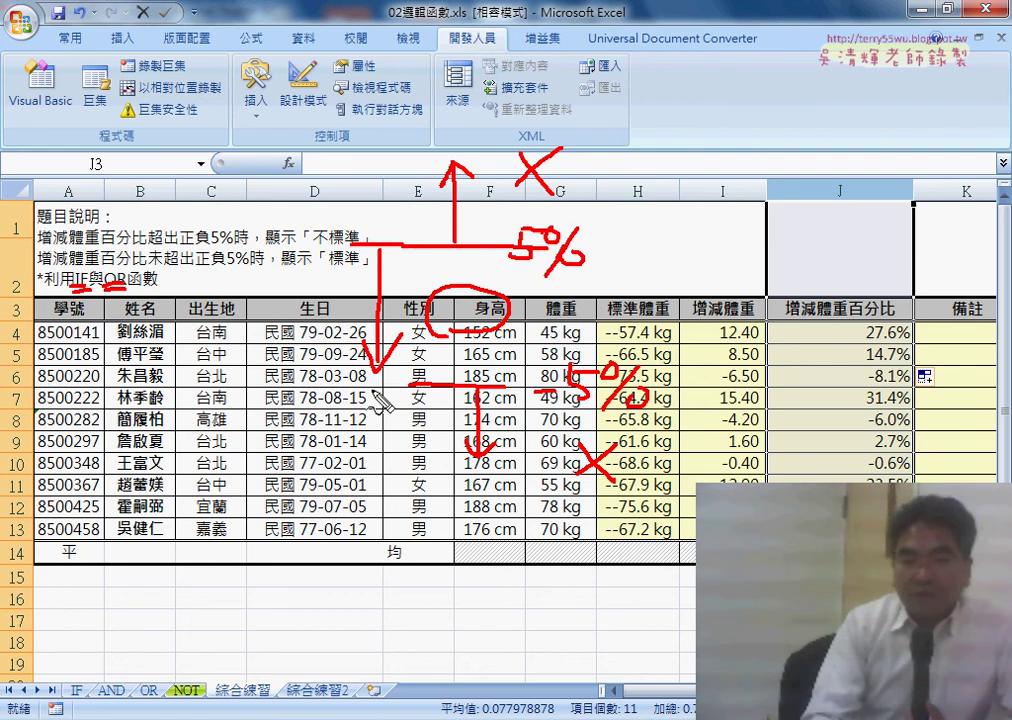
mouse_move(335, 381)
left_mouse_down()
mouse_move(422, 383)
mouse_move(366, 262)
left_mouse_up()
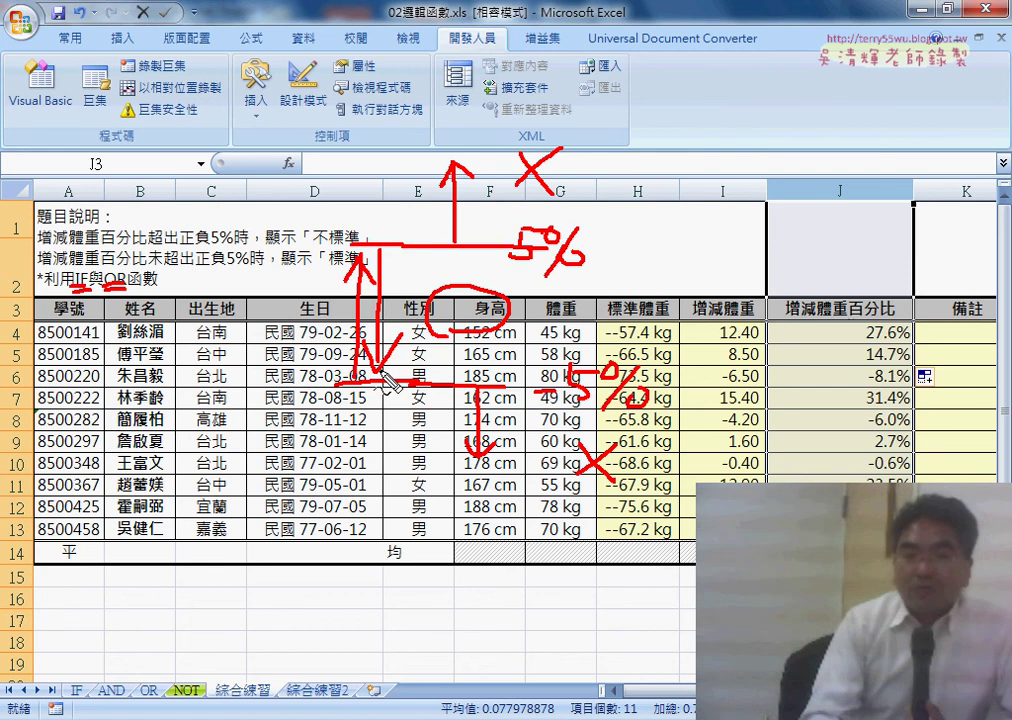
mouse_move(397, 336)
left_mouse_down()
mouse_move(383, 358)
mouse_move(384, 330)
left_mouse_up()
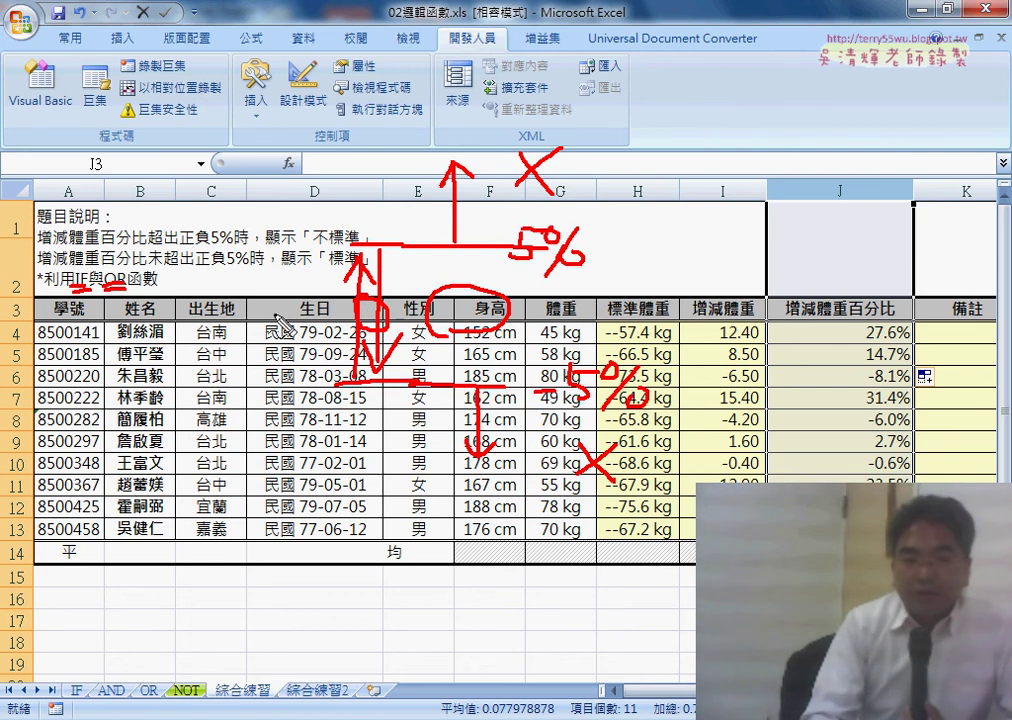
mouse_move(207, 259)
left_mouse_down()
mouse_move(198, 291)
mouse_move(219, 270)
mouse_move(265, 288)
mouse_move(226, 308)
left_mouse_up()
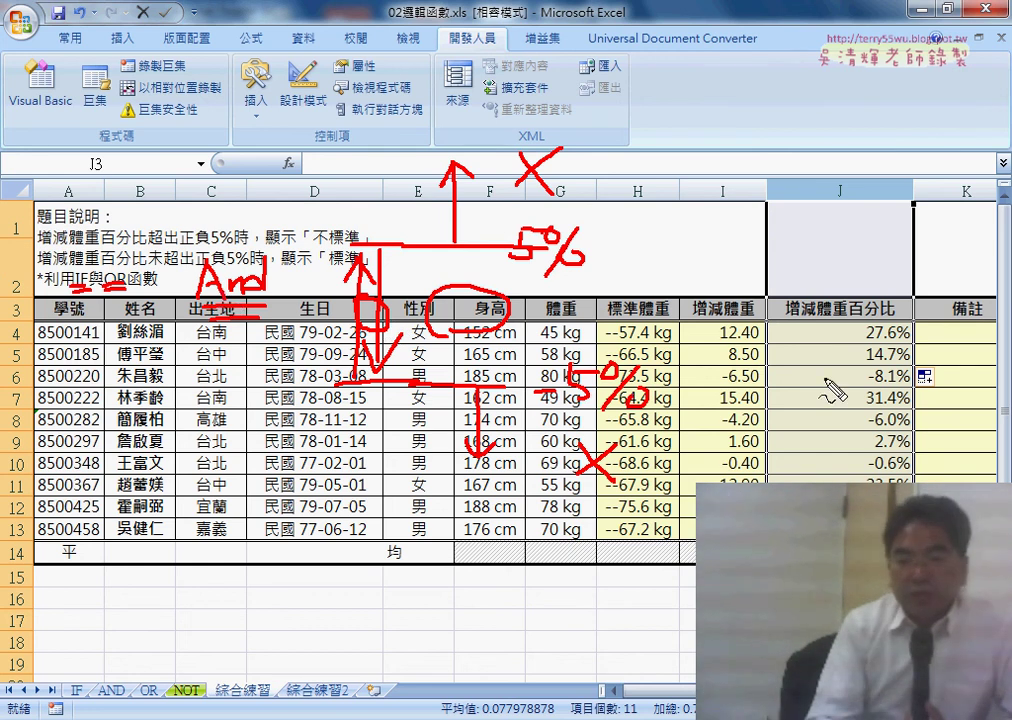
left_click_drag(972, 336, 978, 342)
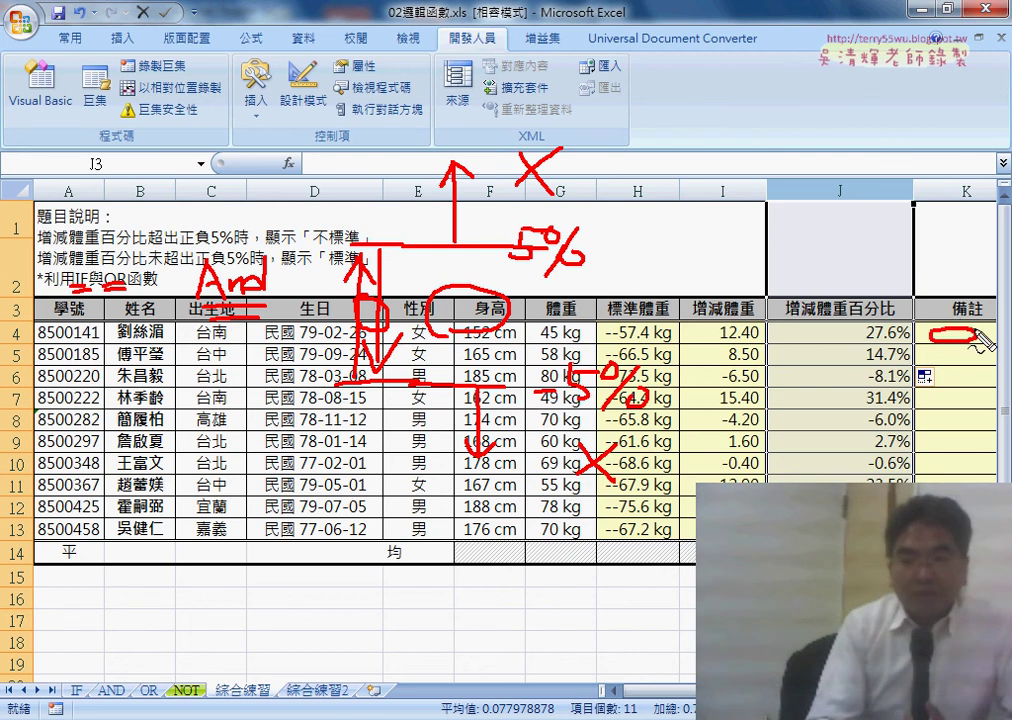
left_click_drag(882, 268, 958, 305)
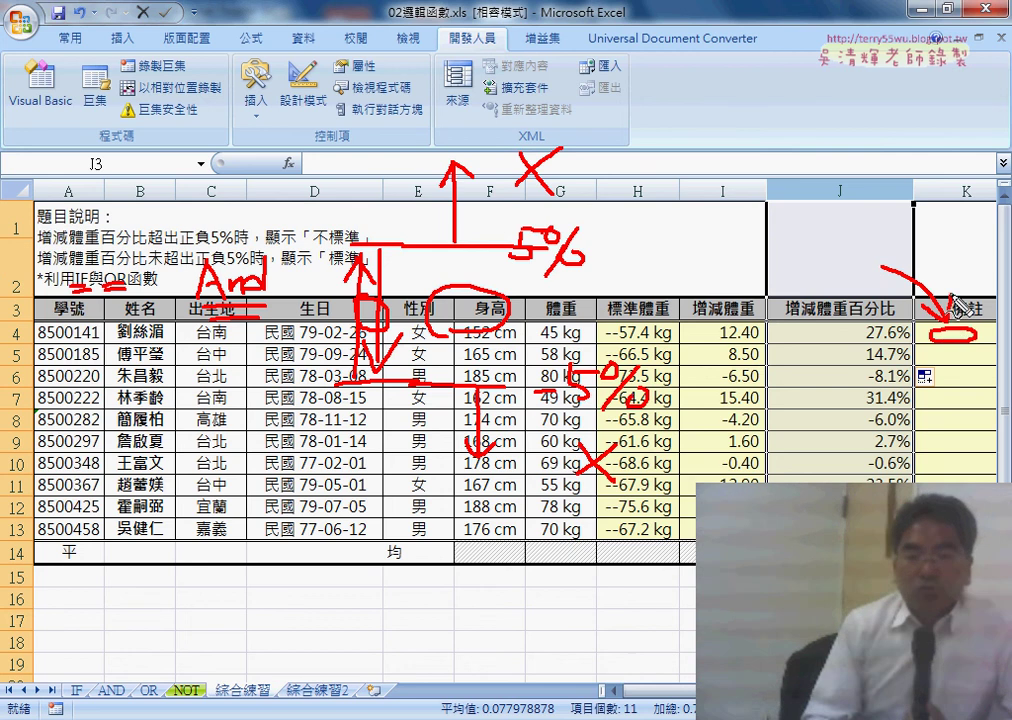